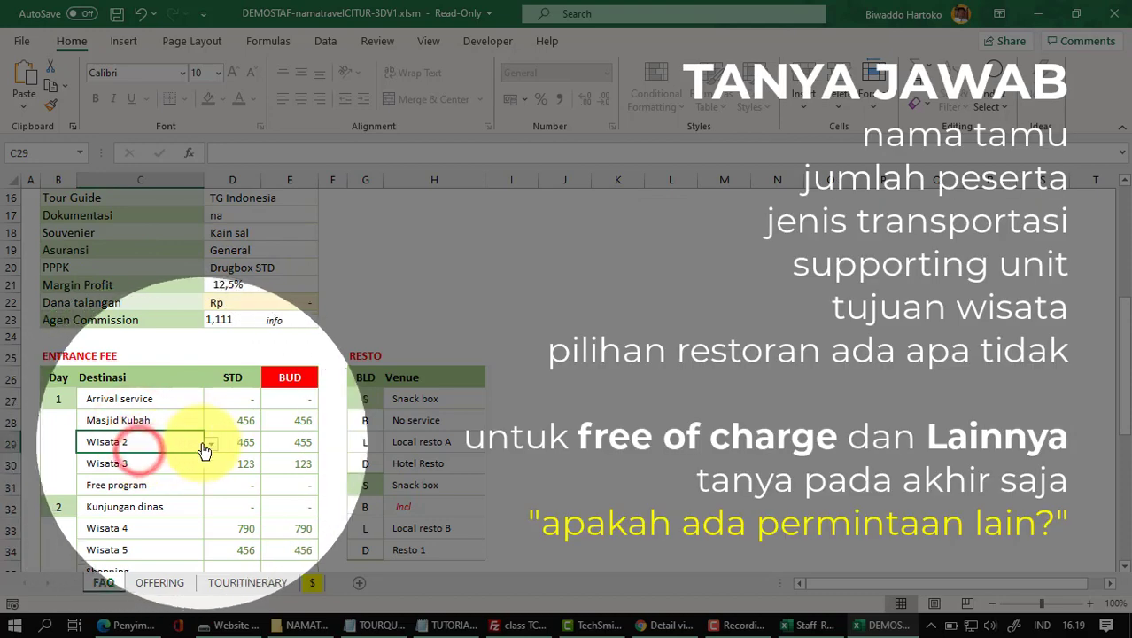
- Change the third day 1 destination in the entrance fee table (C29) to Wisata 16
click(213, 442)
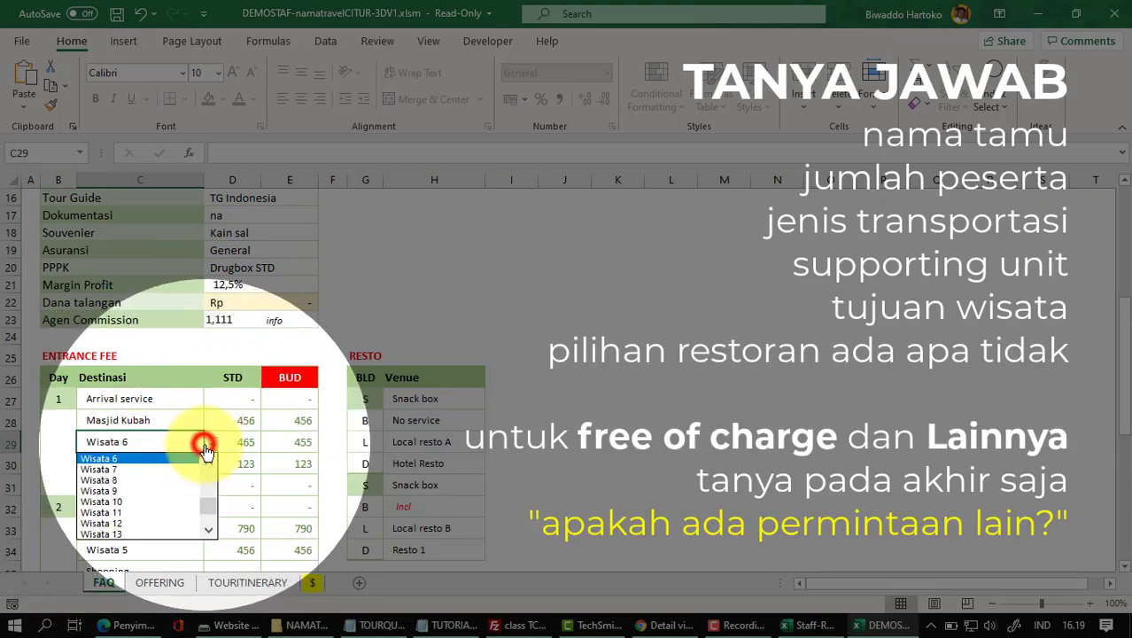
click(211, 442)
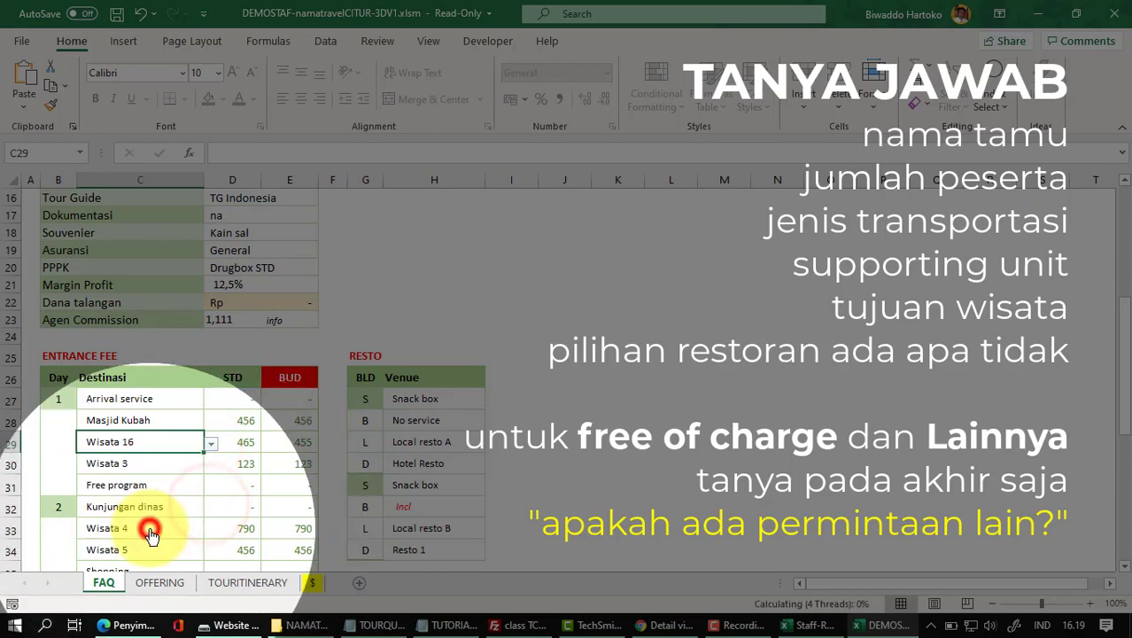
click(165, 463)
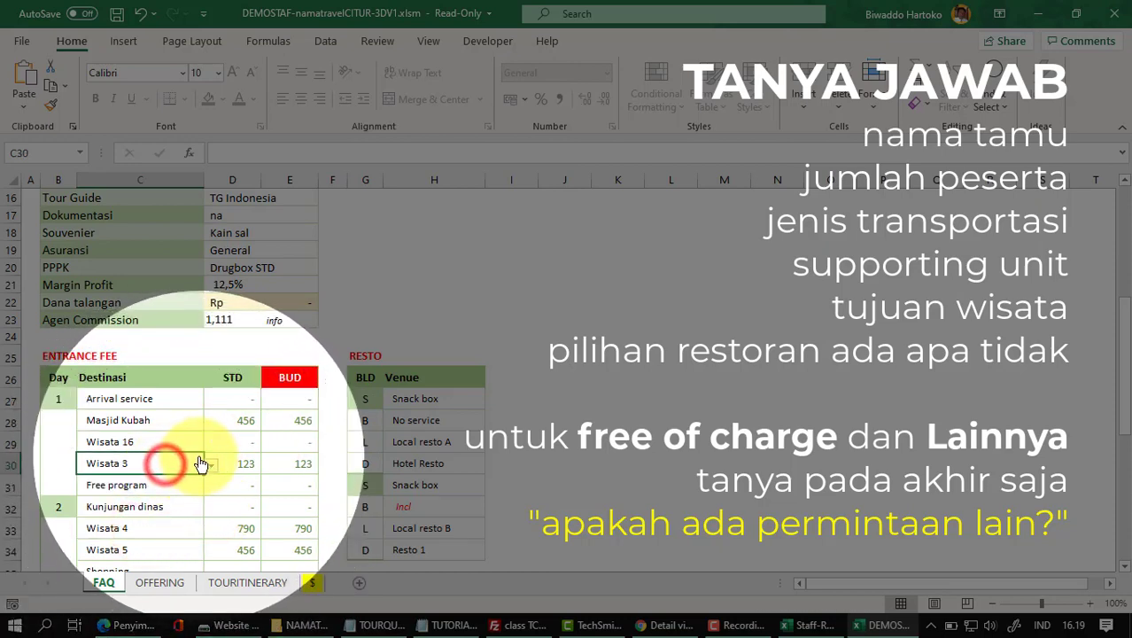
click(174, 438)
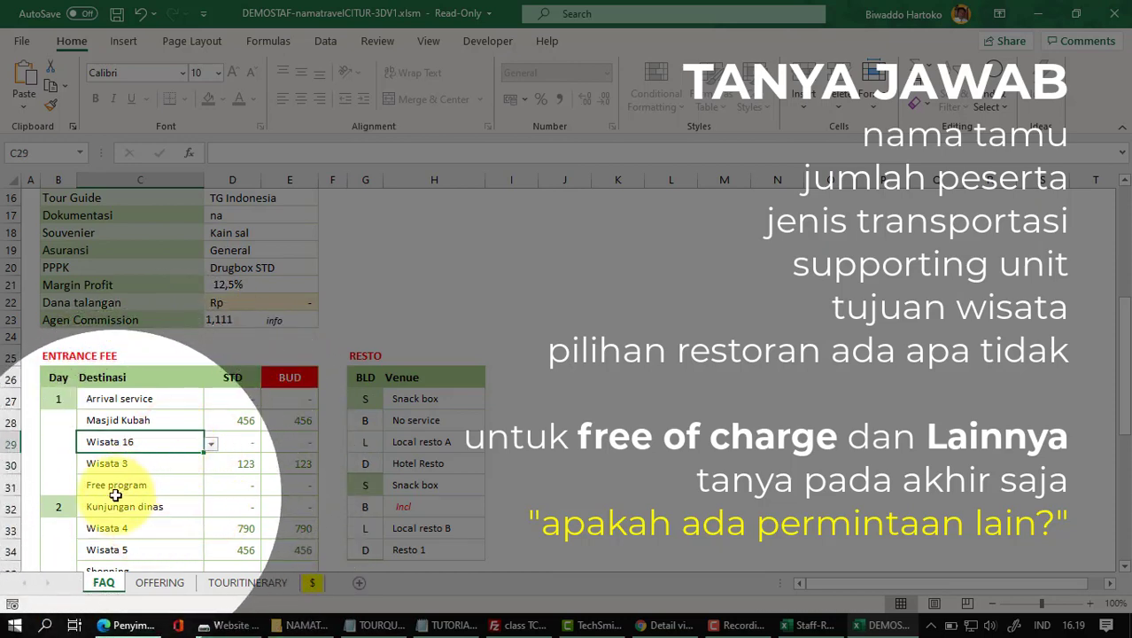
scroll(114, 507, down, 3)
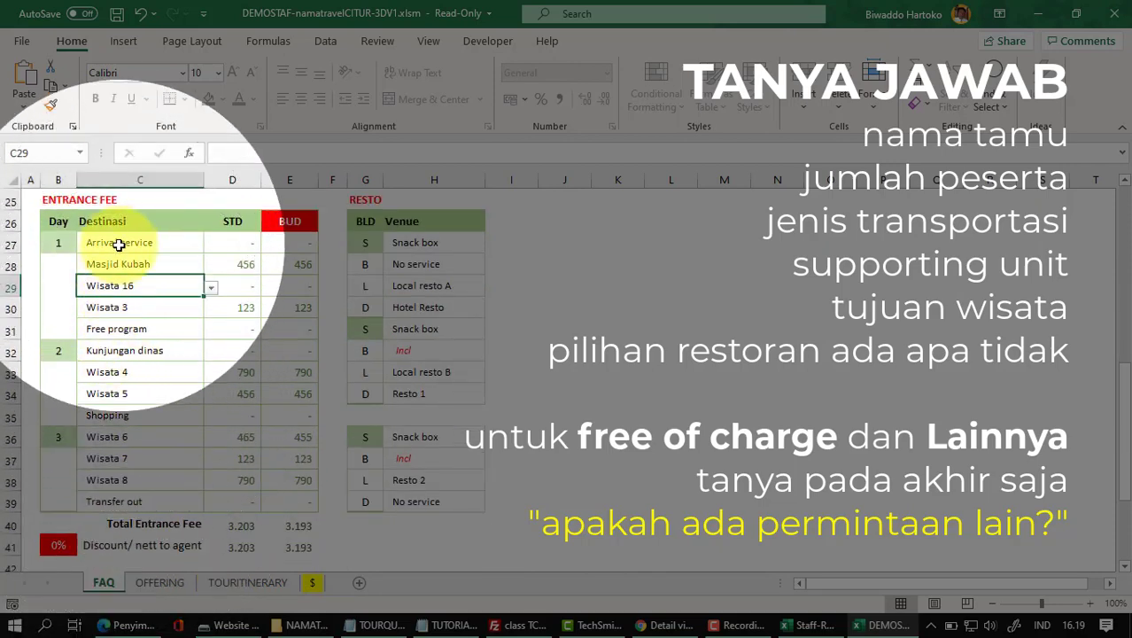
click(63, 201)
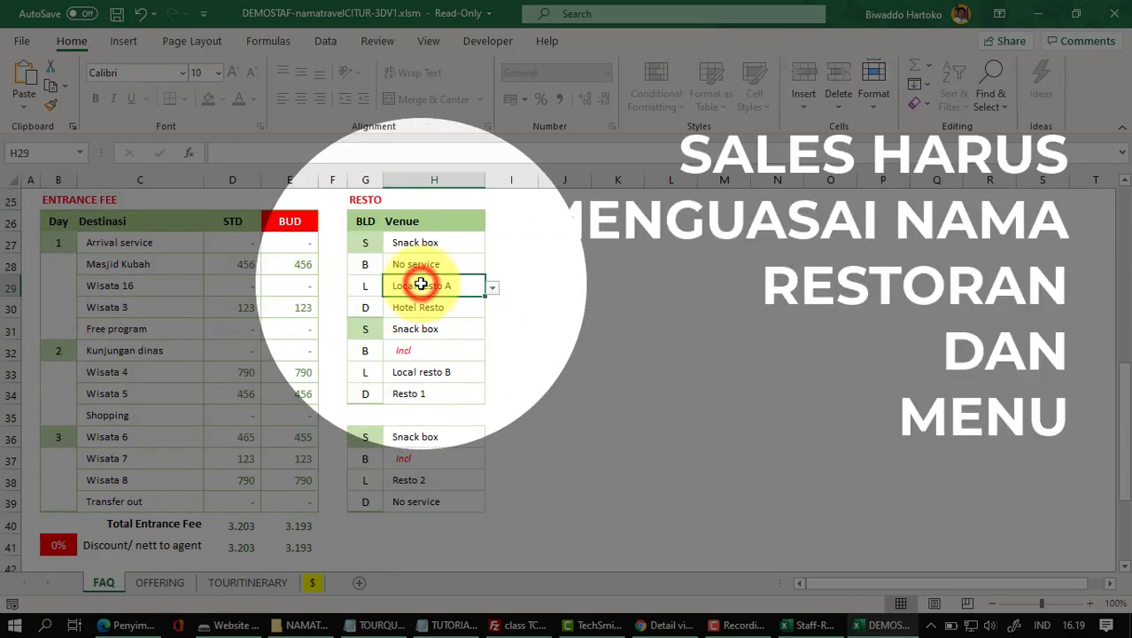
- Set the day 1 restaurant venues to Resto 2 for lunch and Resto 5 for dinner
click(492, 287)
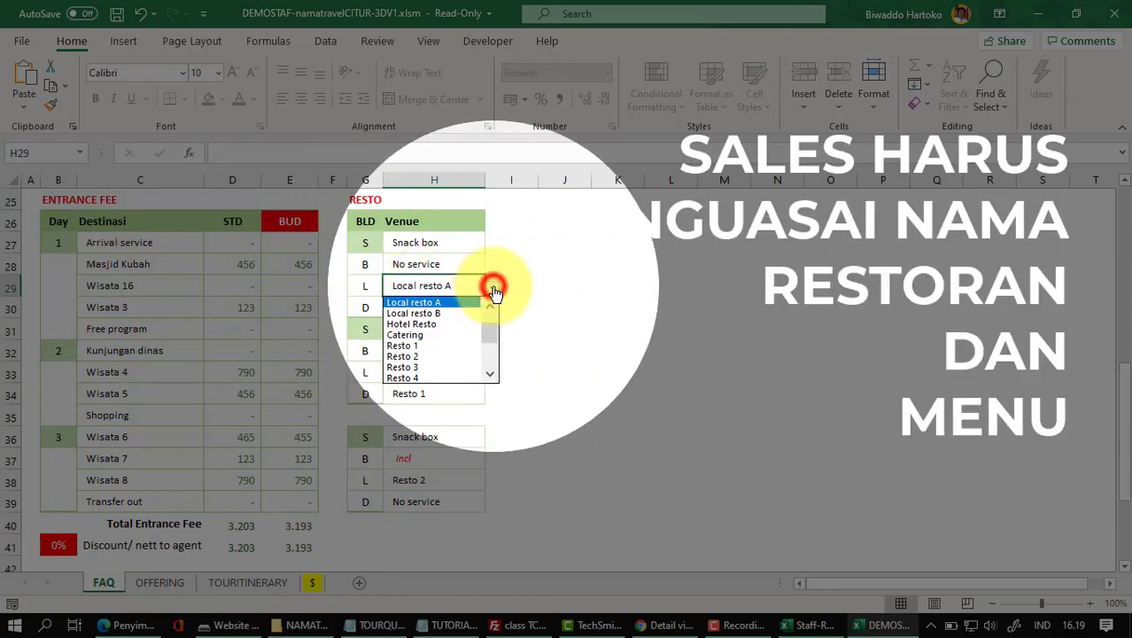
click(413, 356)
click(443, 309)
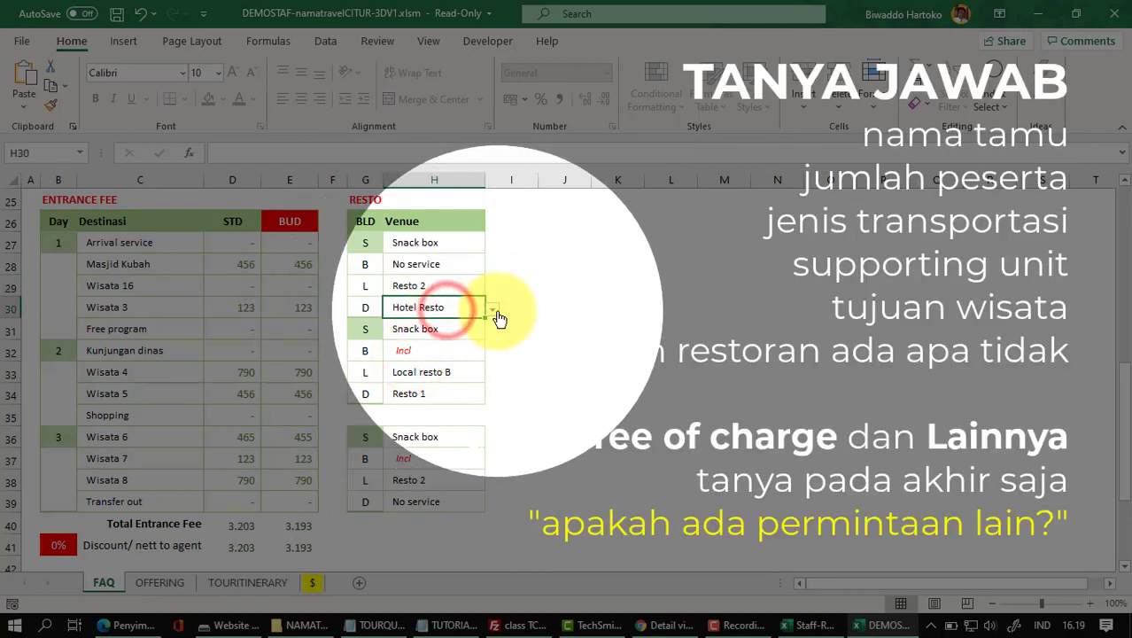
click(494, 314)
click(418, 386)
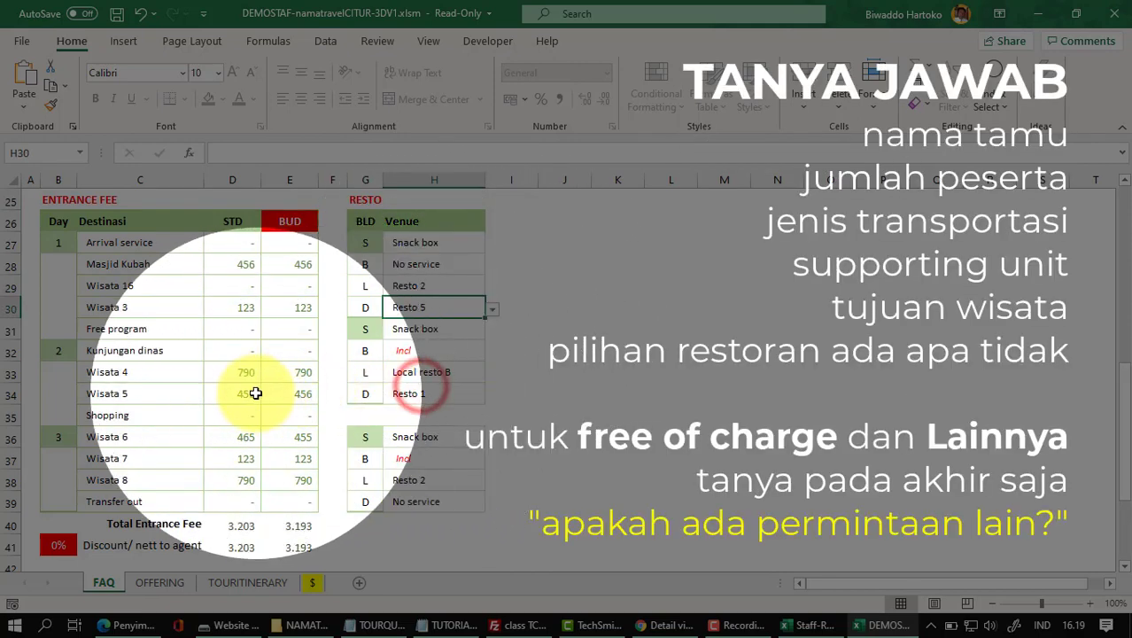
- Replace the first item name in the miscellaneous table with Na
click(189, 396)
scroll(192, 400, down, 4)
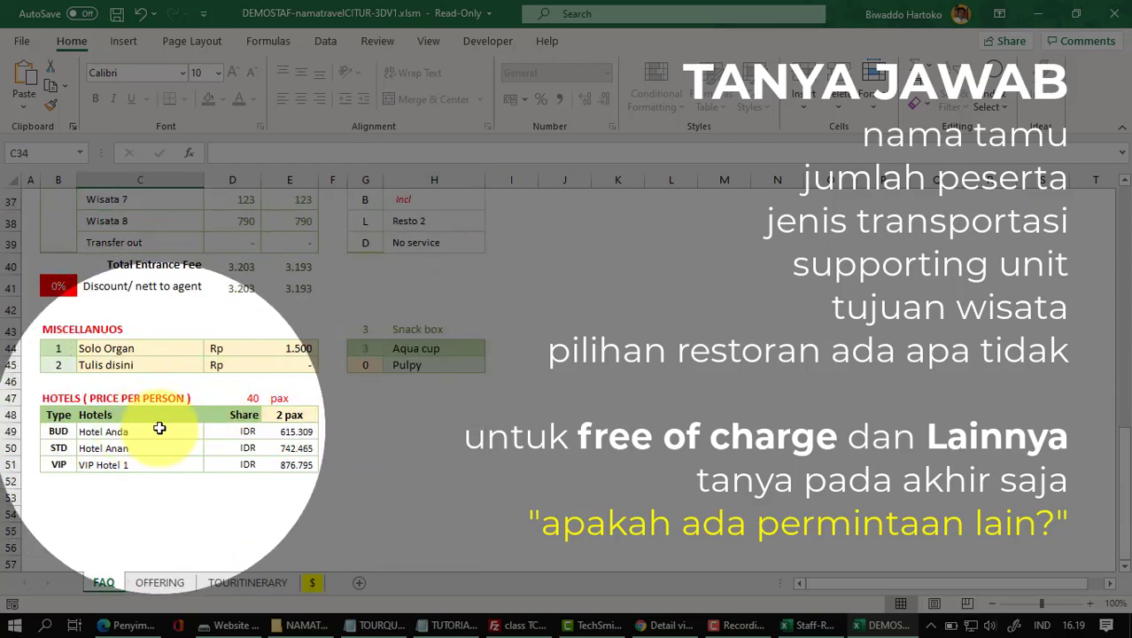
click(106, 349)
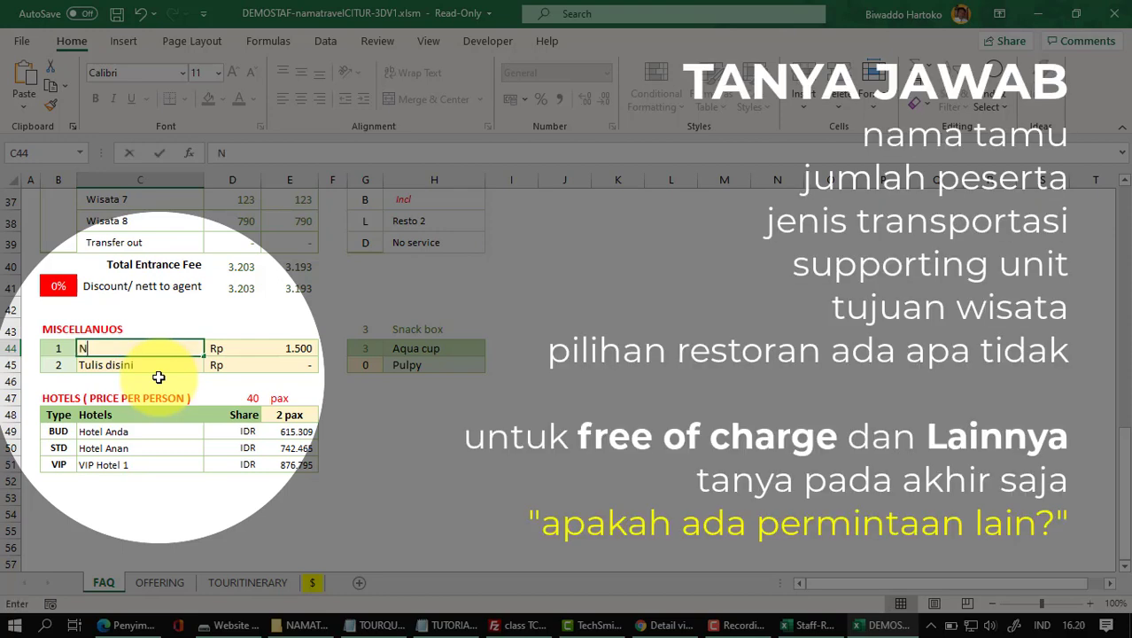
text(a)
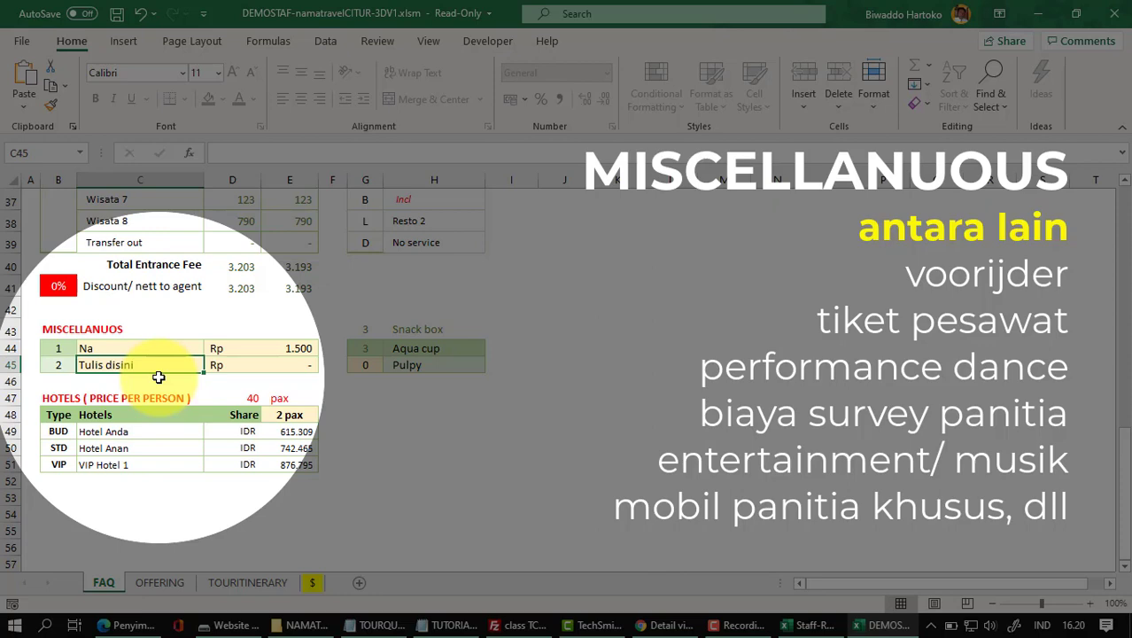
scroll(160, 379, up, 6)
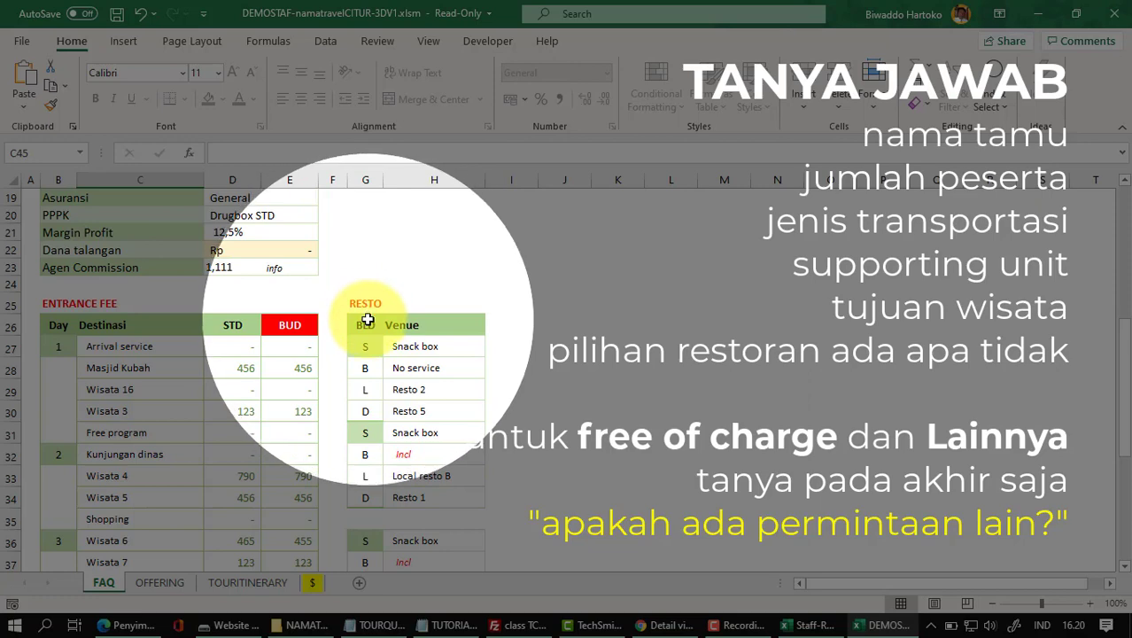
click(365, 321)
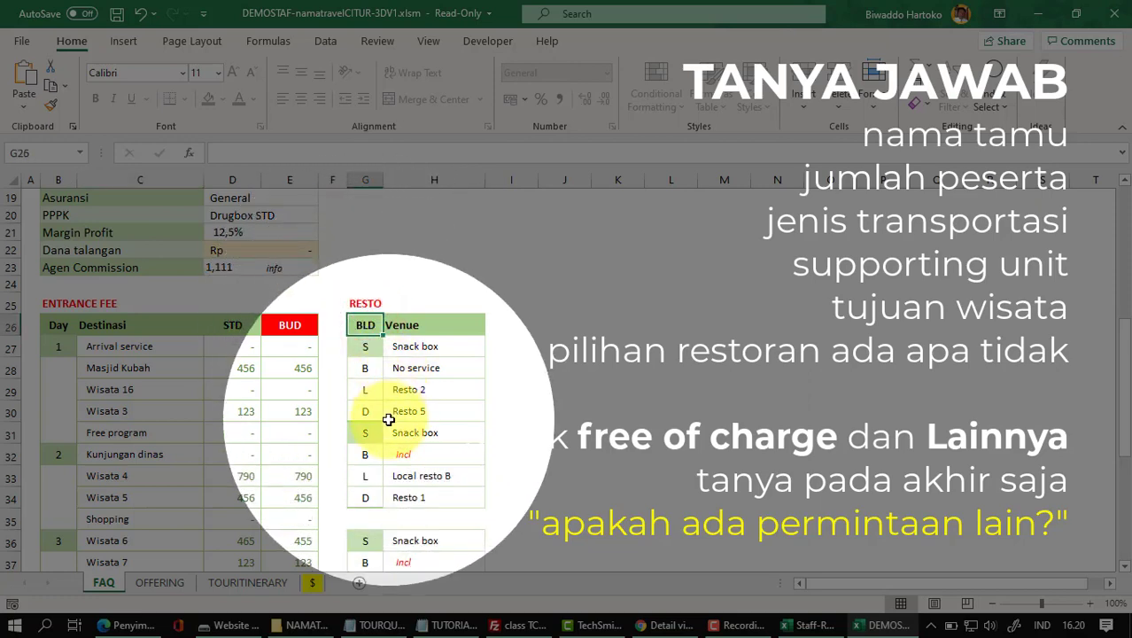
scroll(388, 419, down, 3)
scroll(388, 419, up, 9)
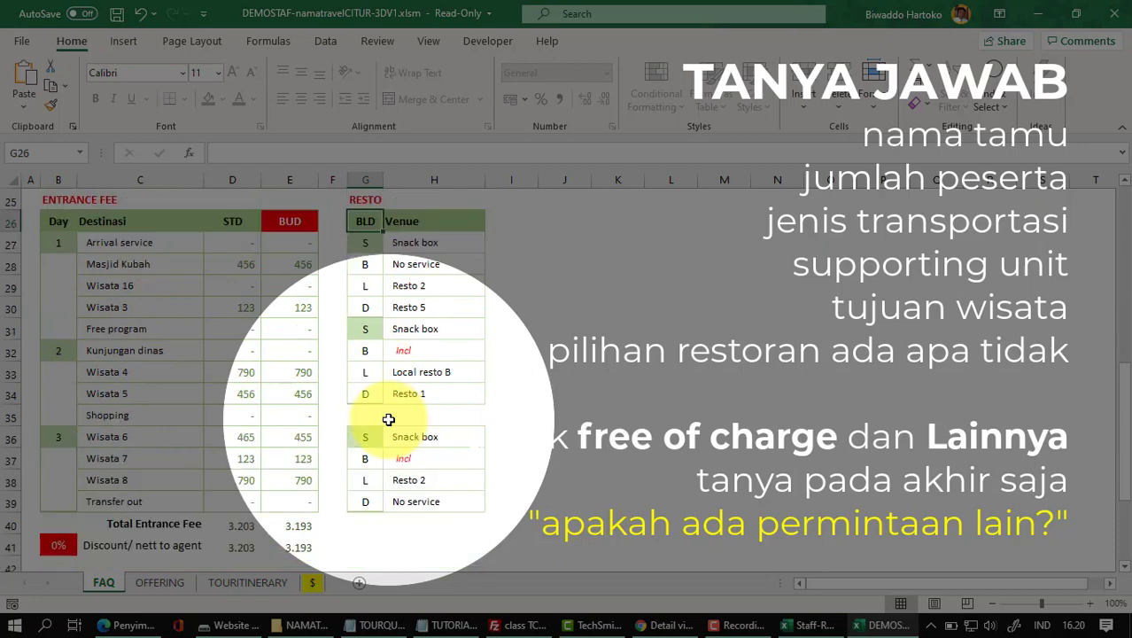
scroll(388, 419, down, 12)
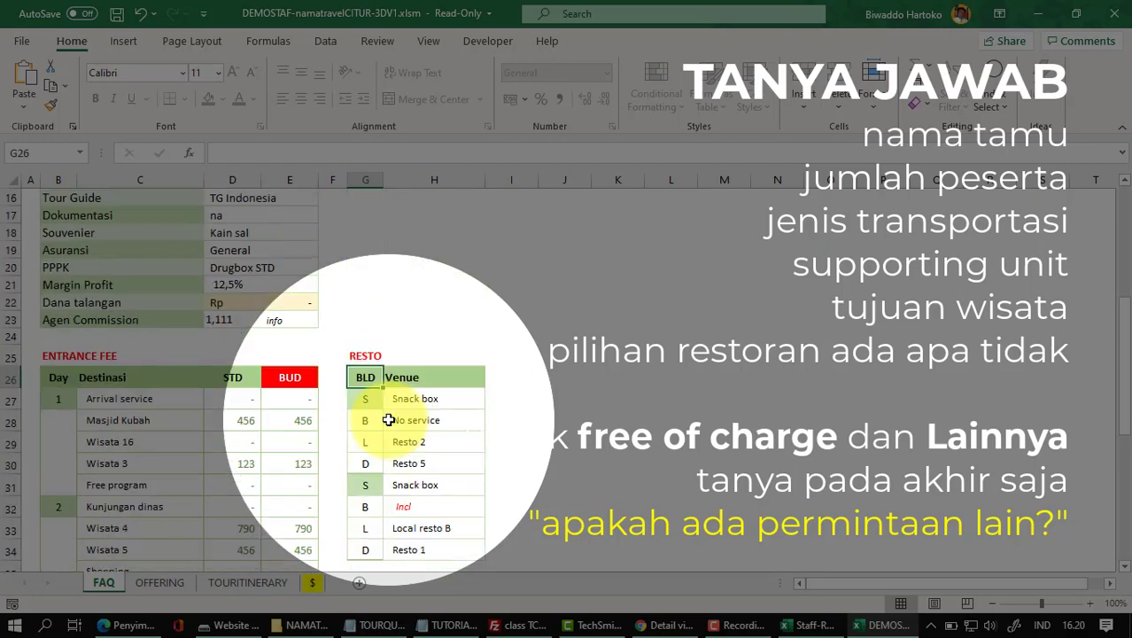
- Choose STD Hotel 10 as the STD hotel and select its price per person
scroll(133, 434, down, 1)
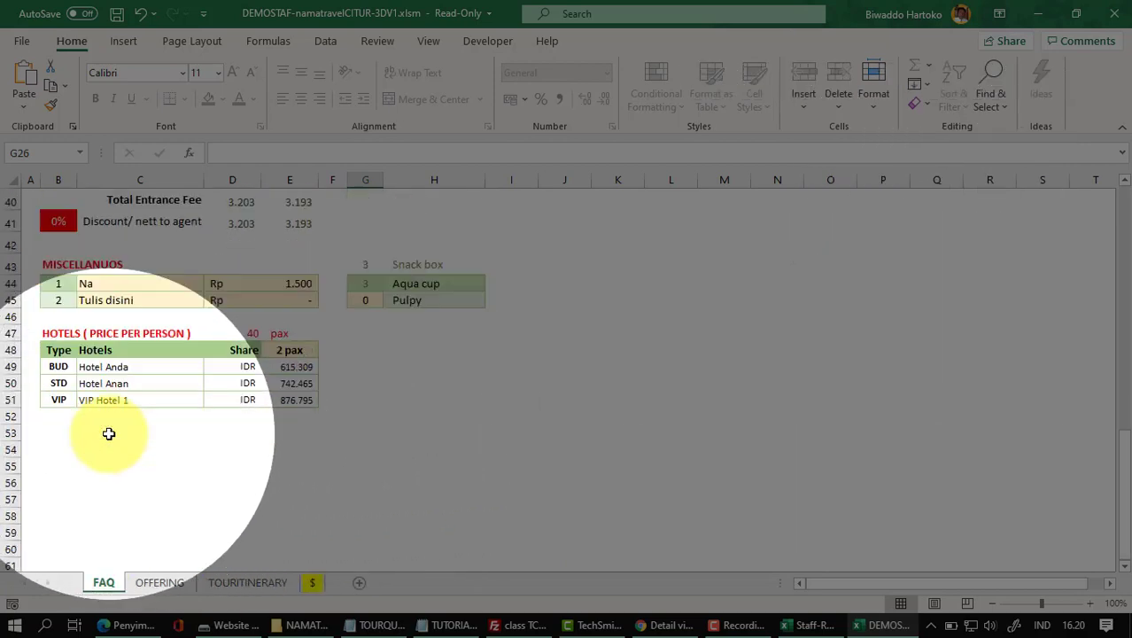
click(106, 383)
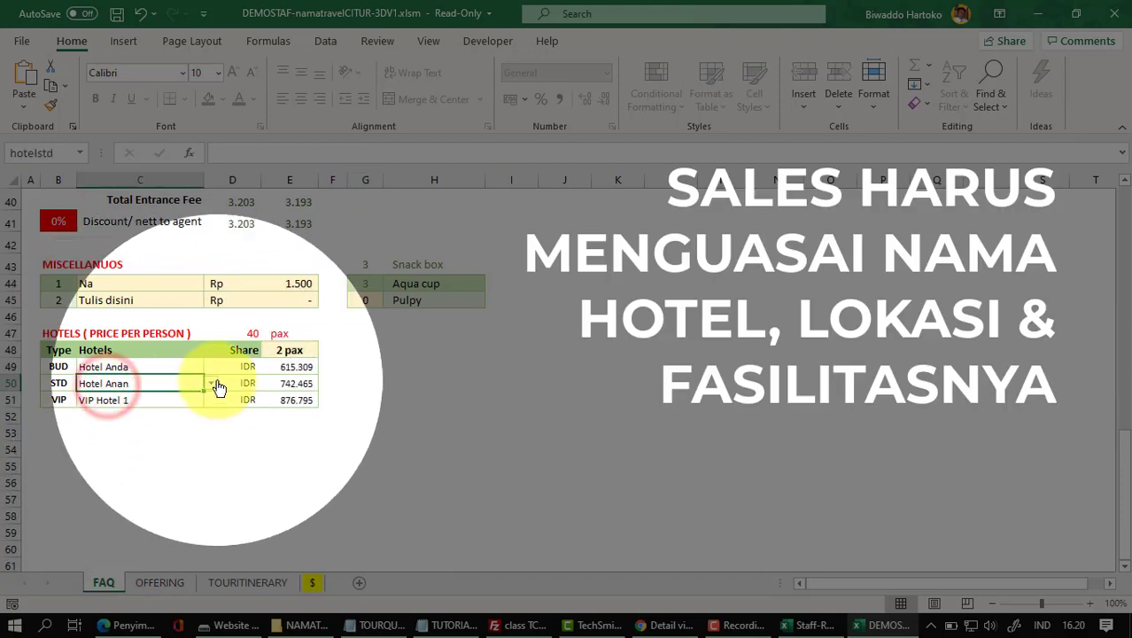
click(210, 382)
click(209, 450)
click(122, 440)
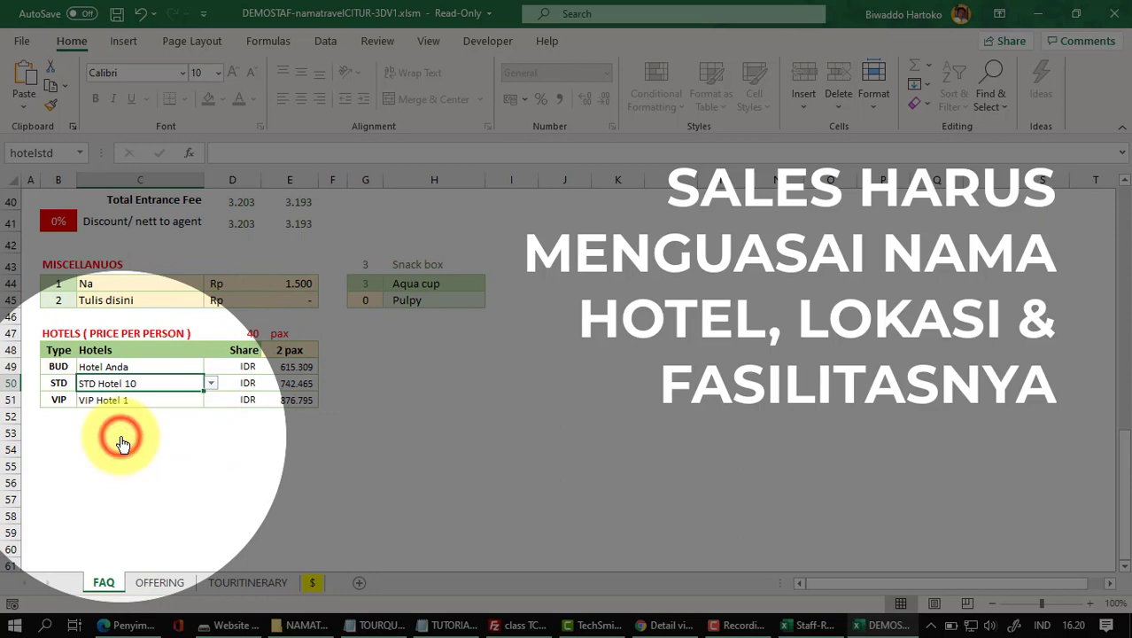
click(291, 383)
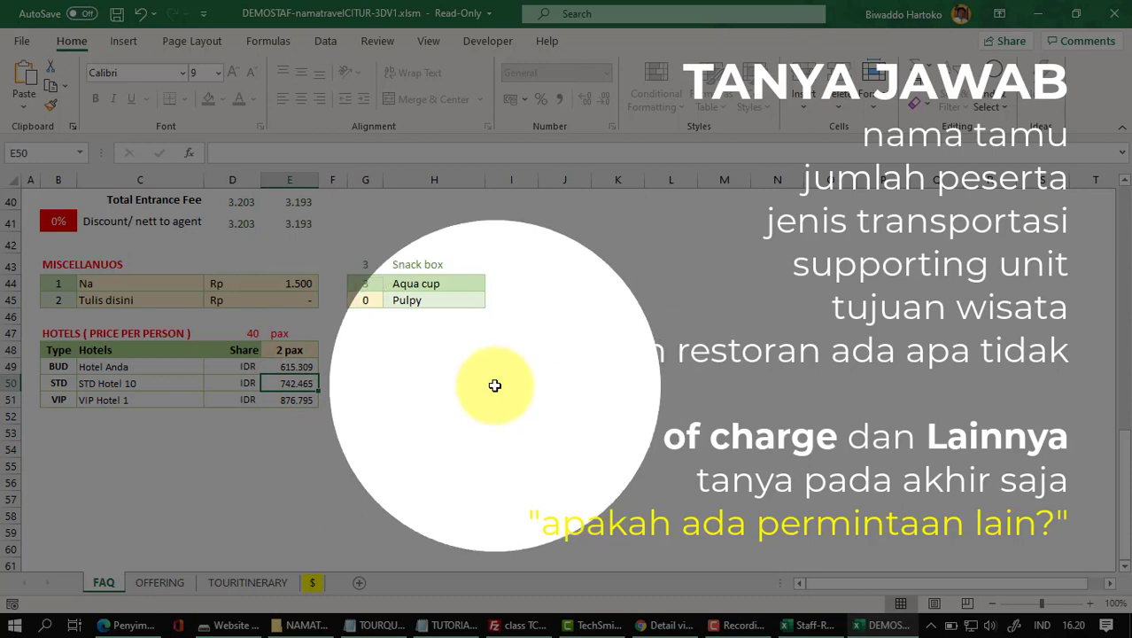
- Choose VIP Hotel 11 as the VIP hotel and select its price per person
click(131, 369)
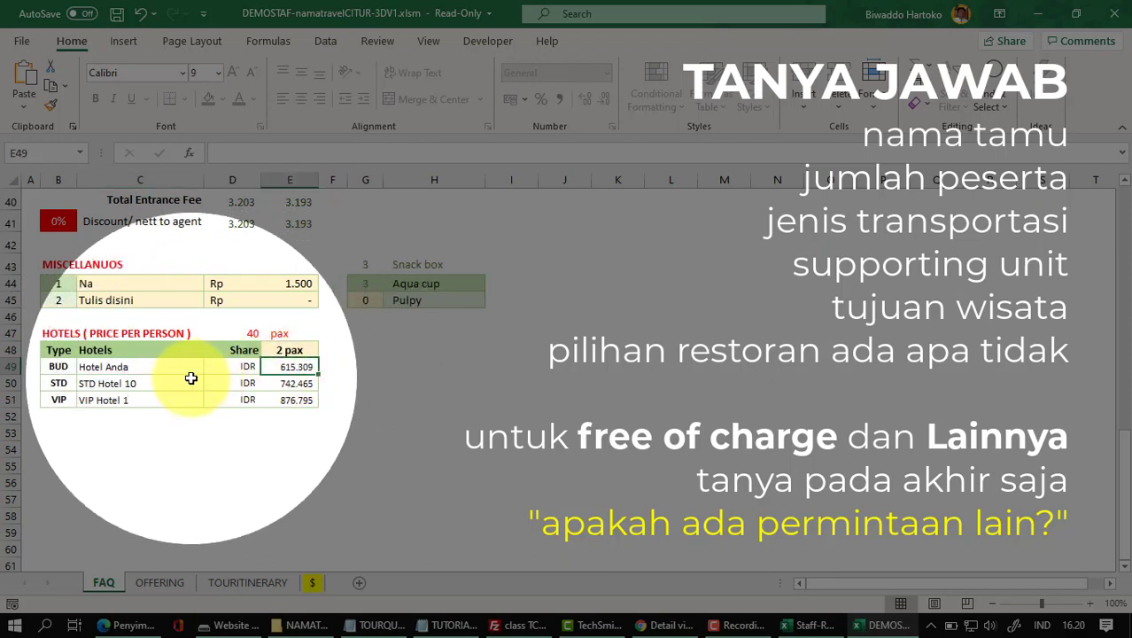
click(120, 400)
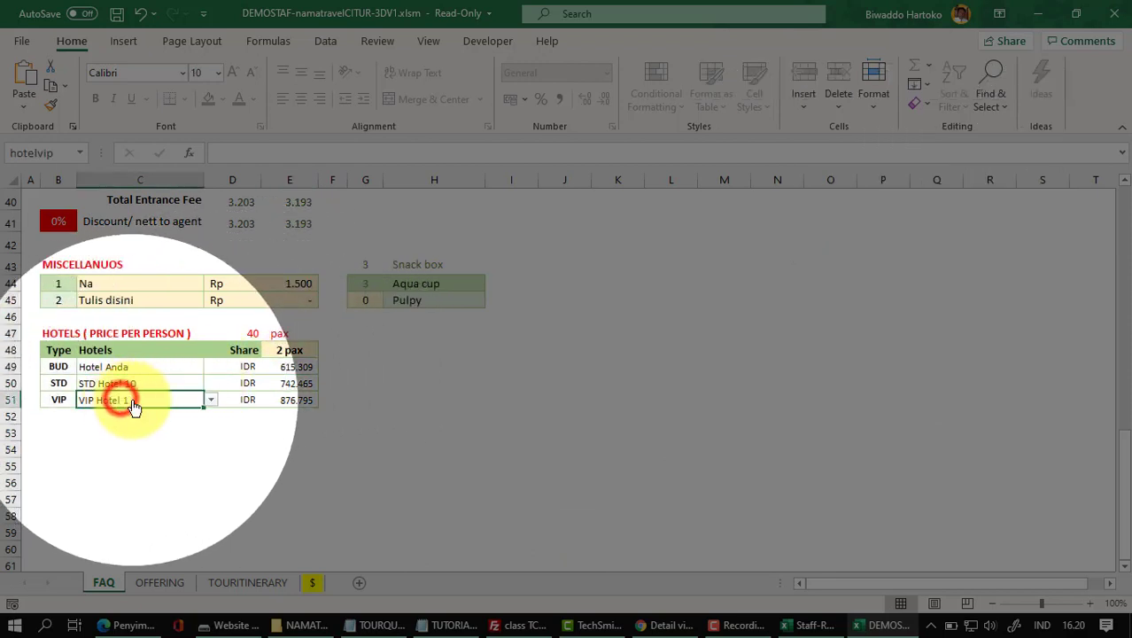
click(211, 403)
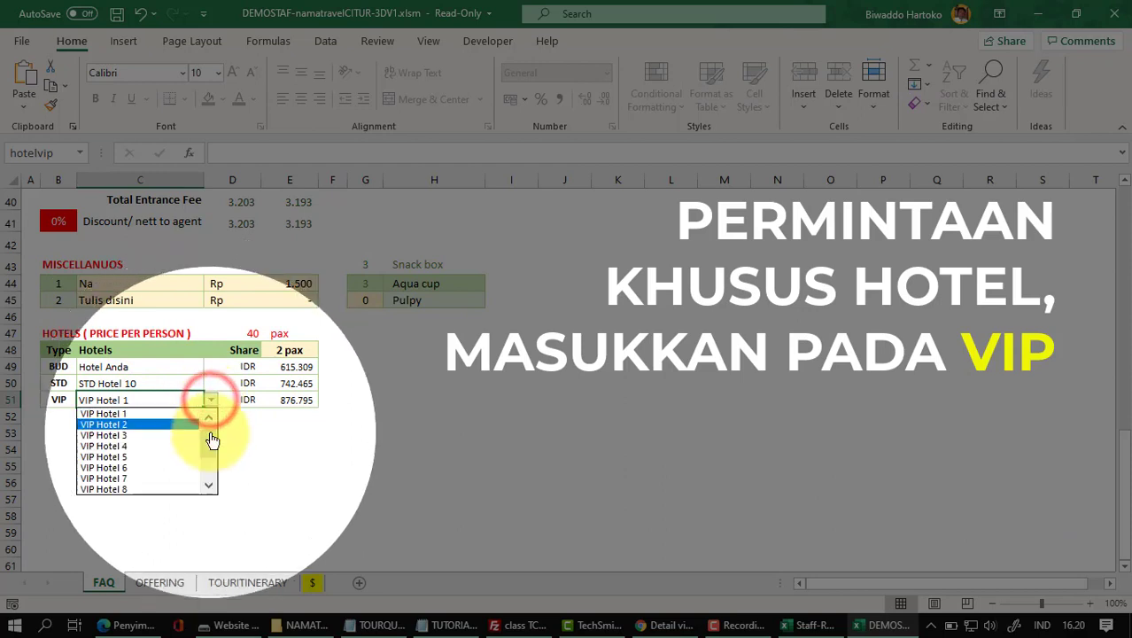
scroll(210, 455, down, 1)
click(131, 490)
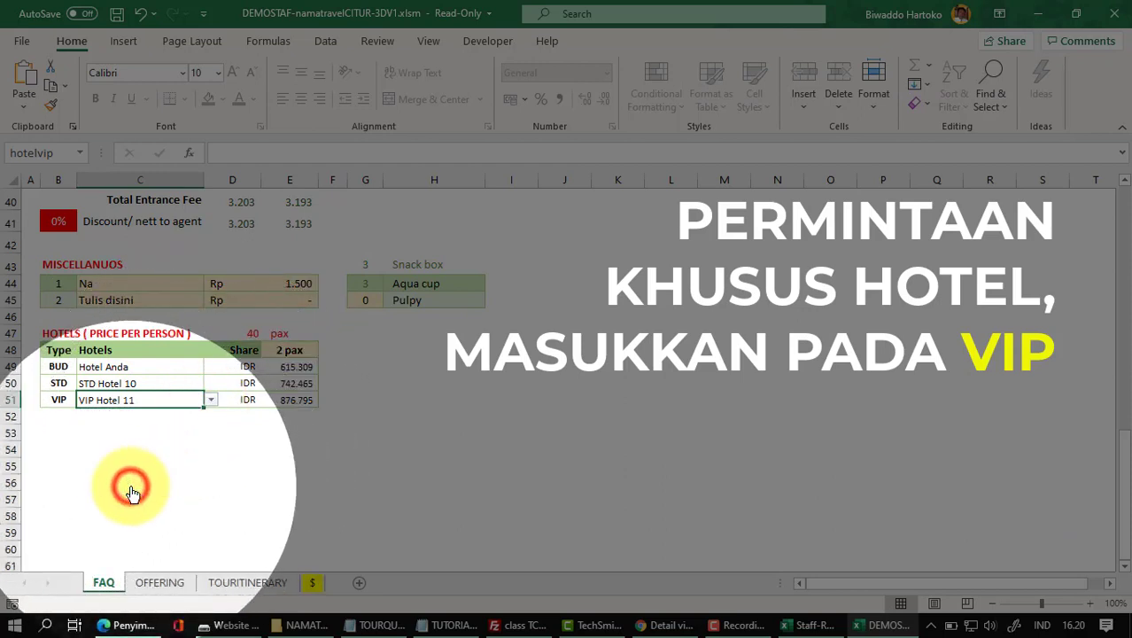
click(293, 399)
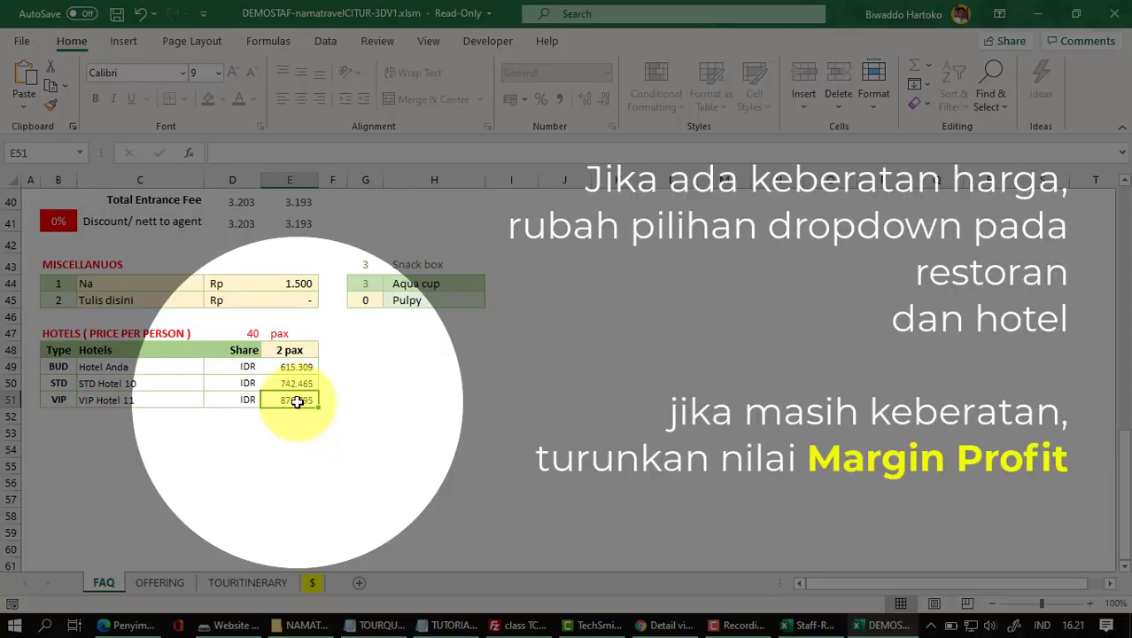
- Change the day 1 lunch venue in the restaurant table to Local resto A
scroll(297, 401, up, 4)
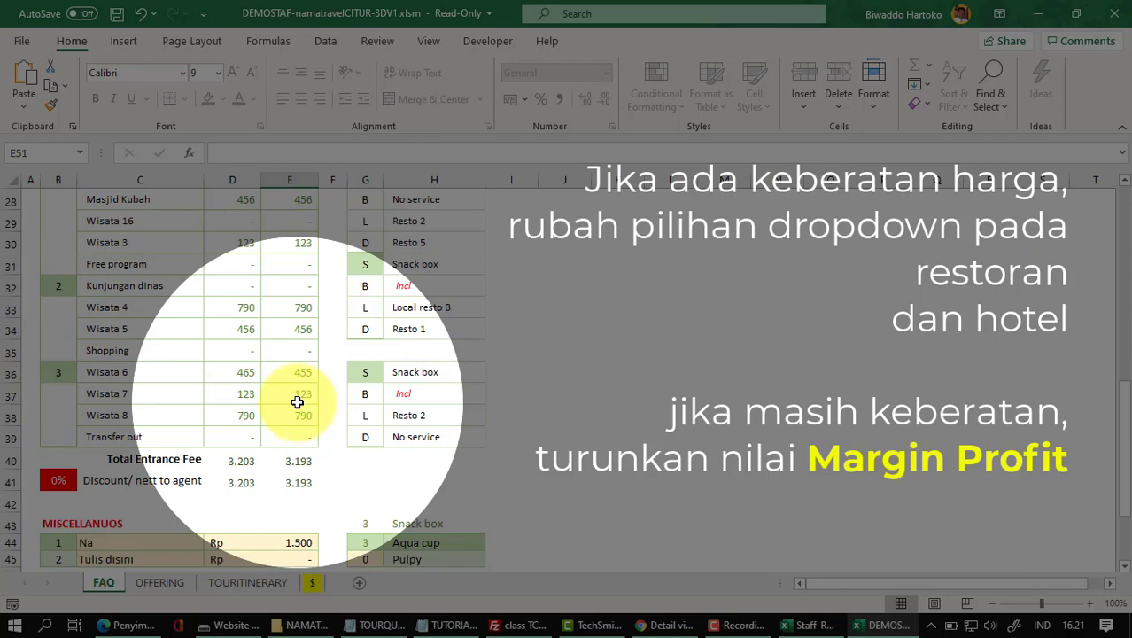
scroll(296, 401, up, 1)
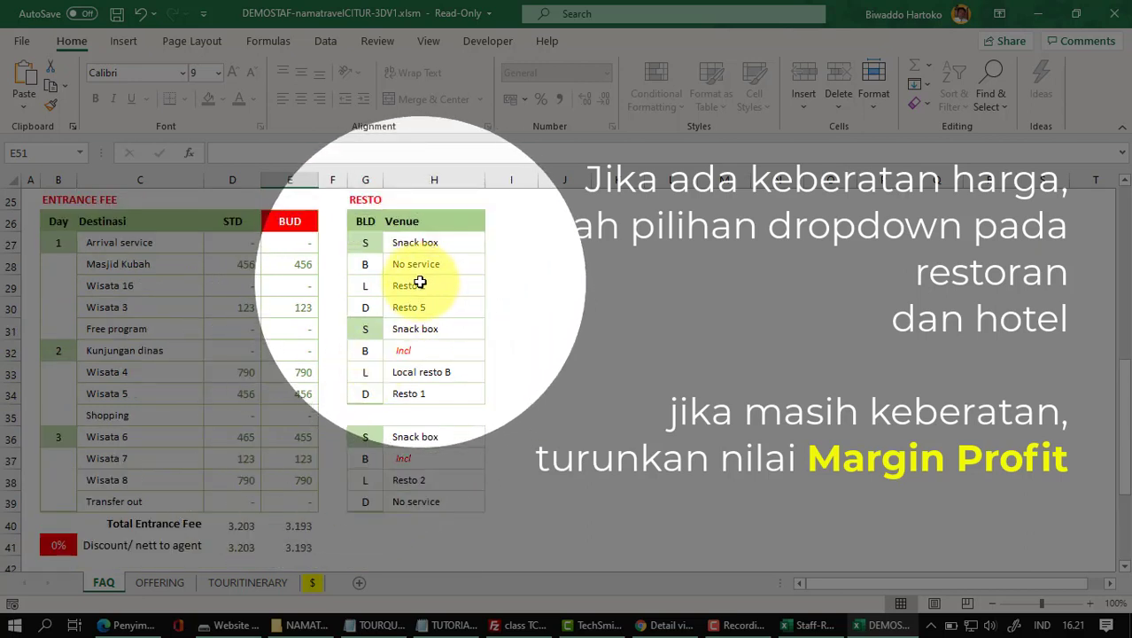
click(420, 283)
click(492, 287)
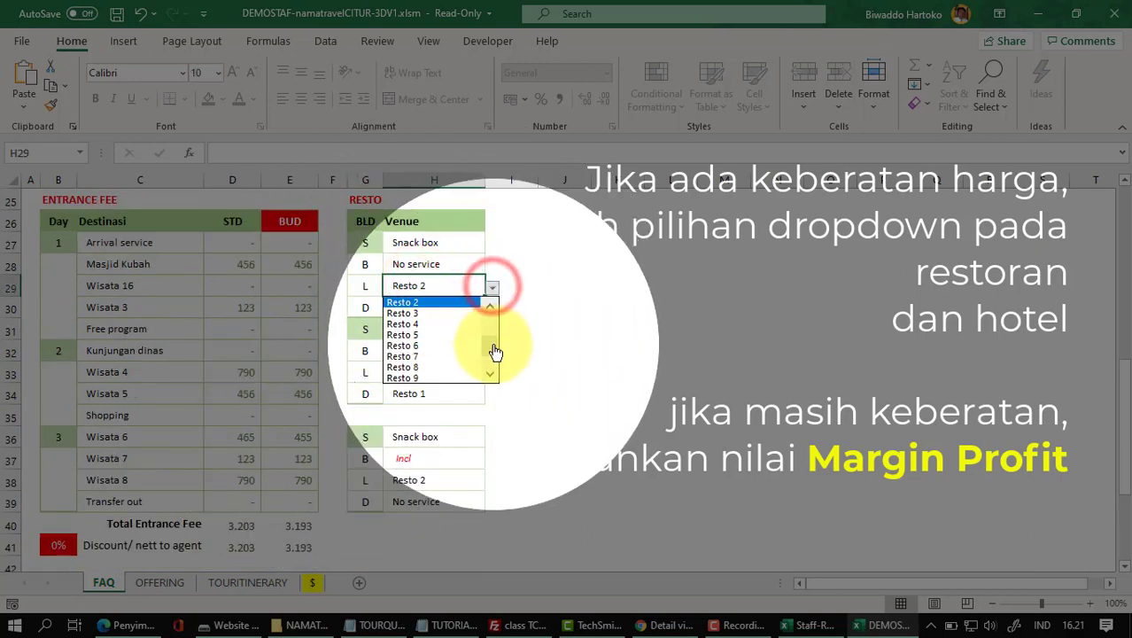
click(494, 317)
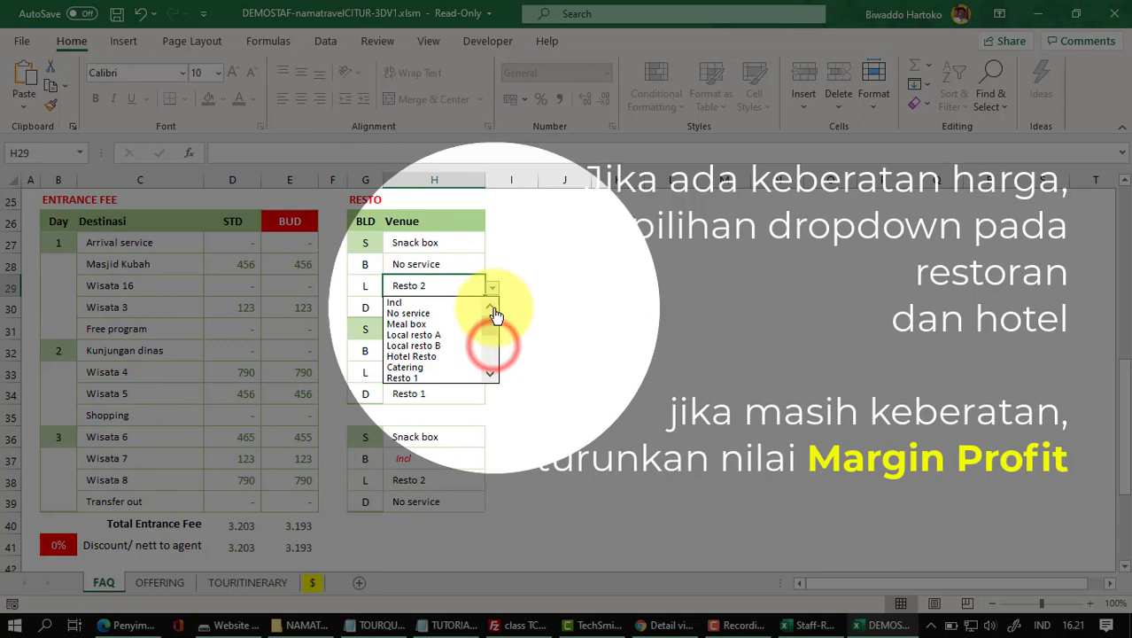
click(416, 337)
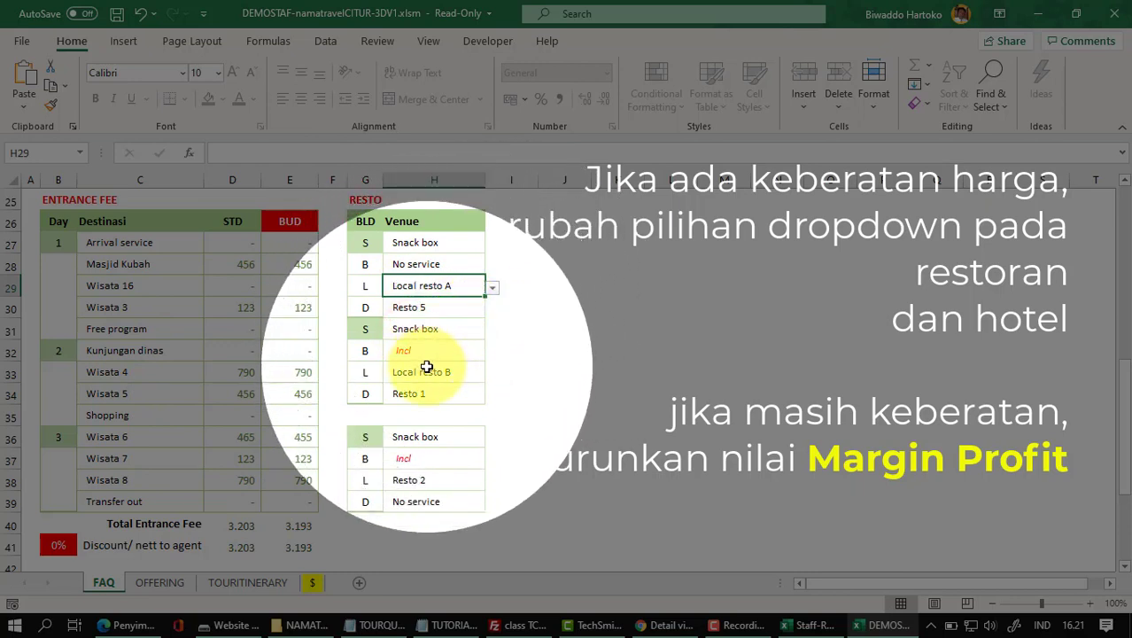
- Change the day 2 lunch venue in the restaurant table to Resto 3
click(425, 371)
click(491, 379)
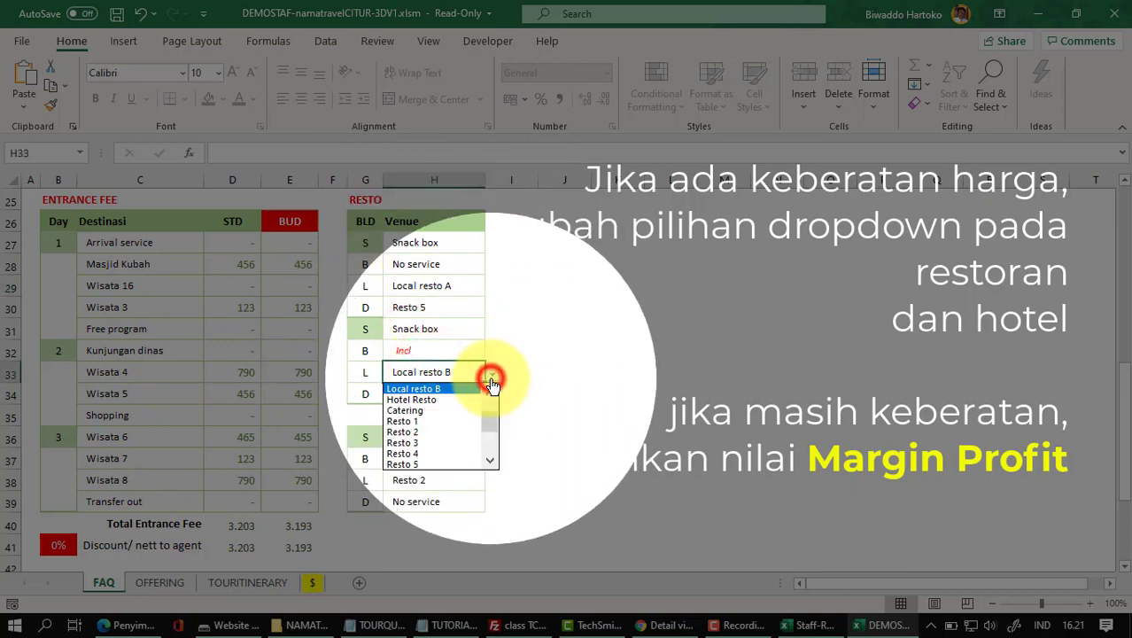
click(419, 442)
click(529, 423)
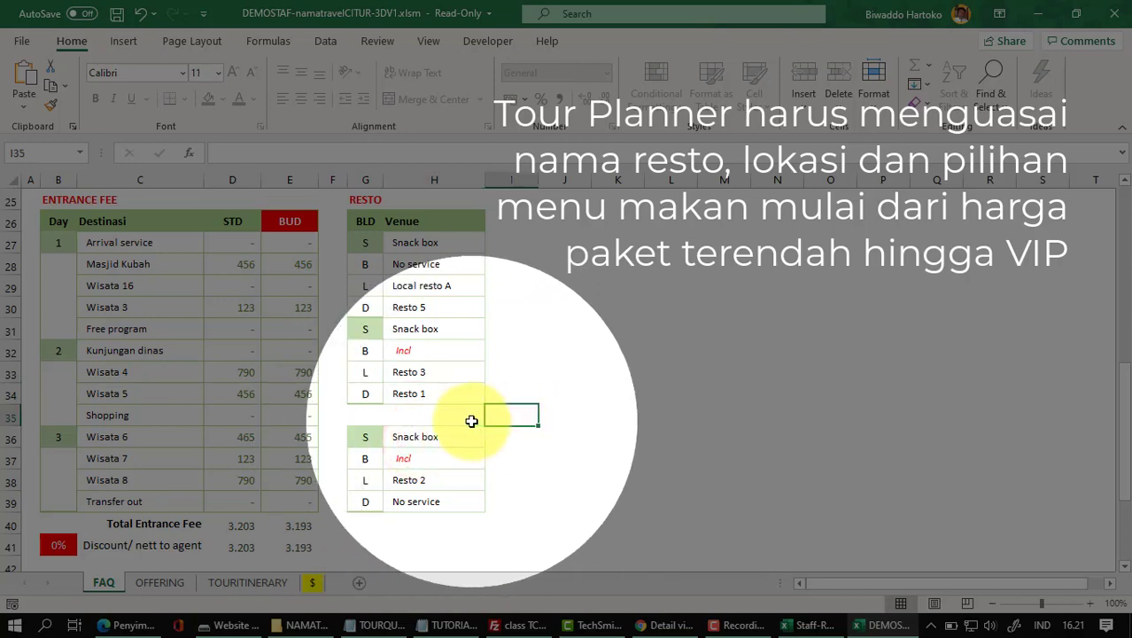
- Check the hotel prices per person on the FAQ sheet, and open the OFFERING sheet
scroll(443, 421, down, 5)
click(288, 370)
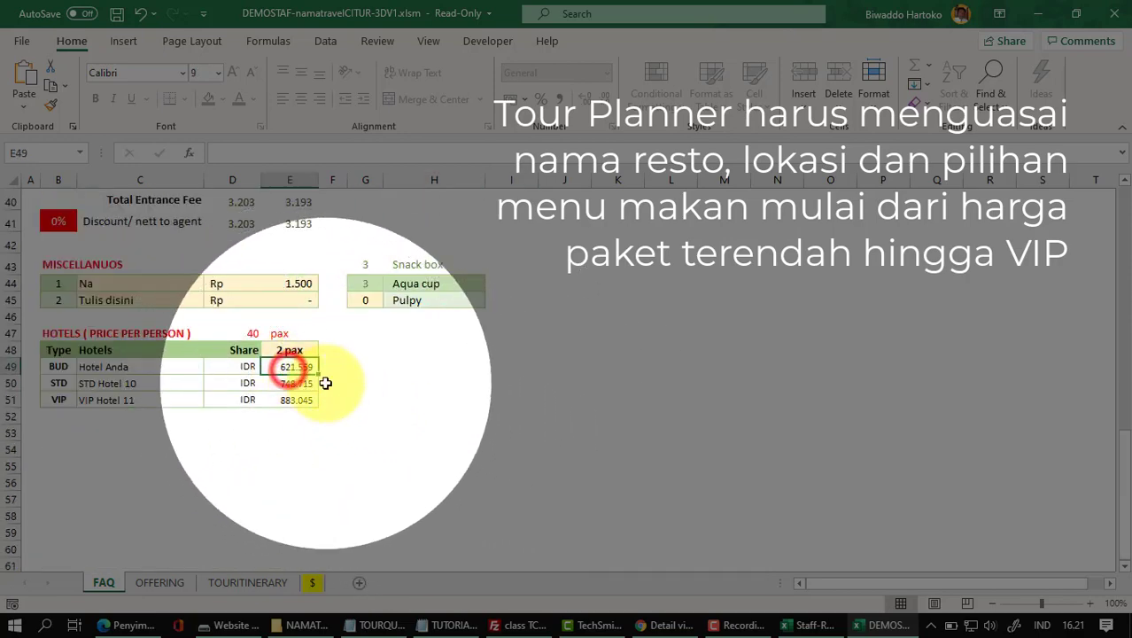
scroll(352, 395, up, 6)
scroll(351, 395, up, 7)
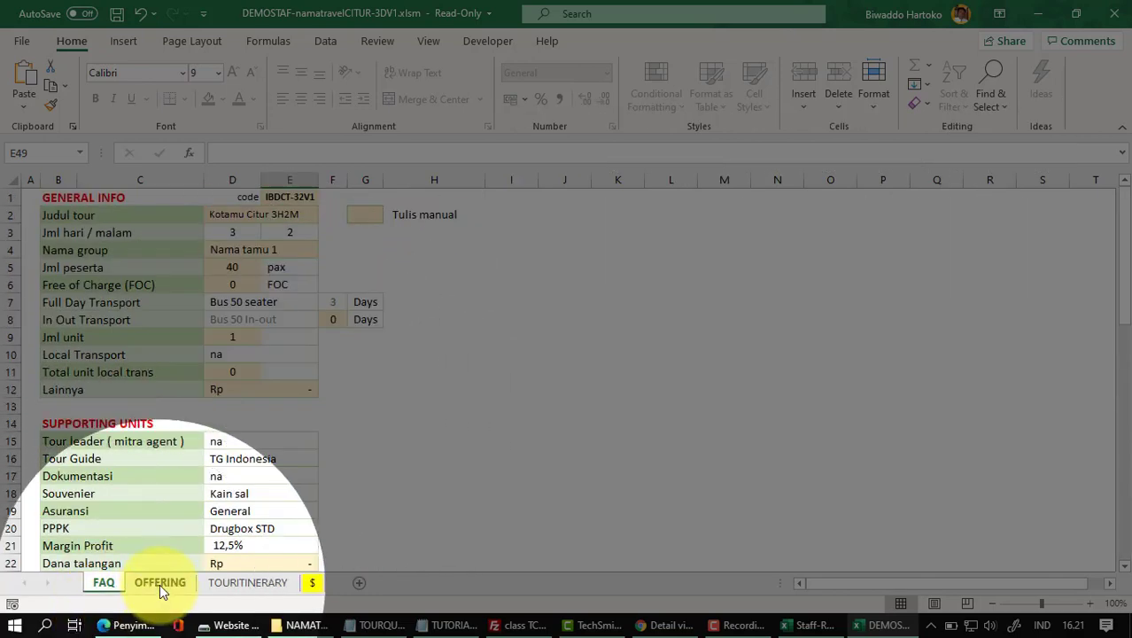
click(159, 584)
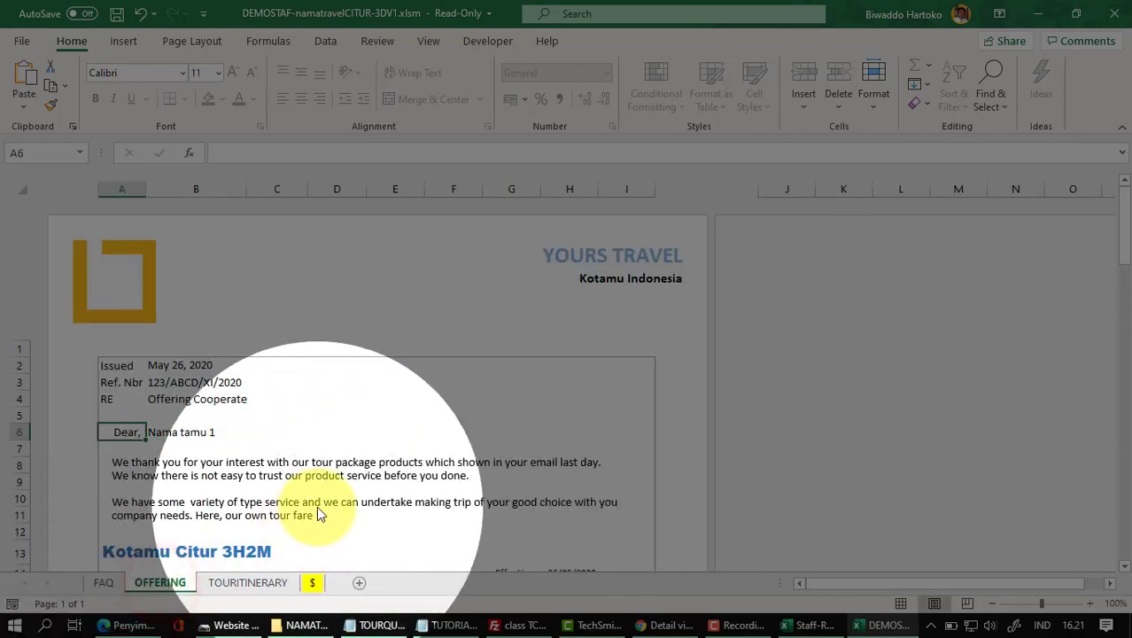
- Review the hotel rates by number of participants and the letter text on the OFFERING sheet
scroll(336, 494, down, 4)
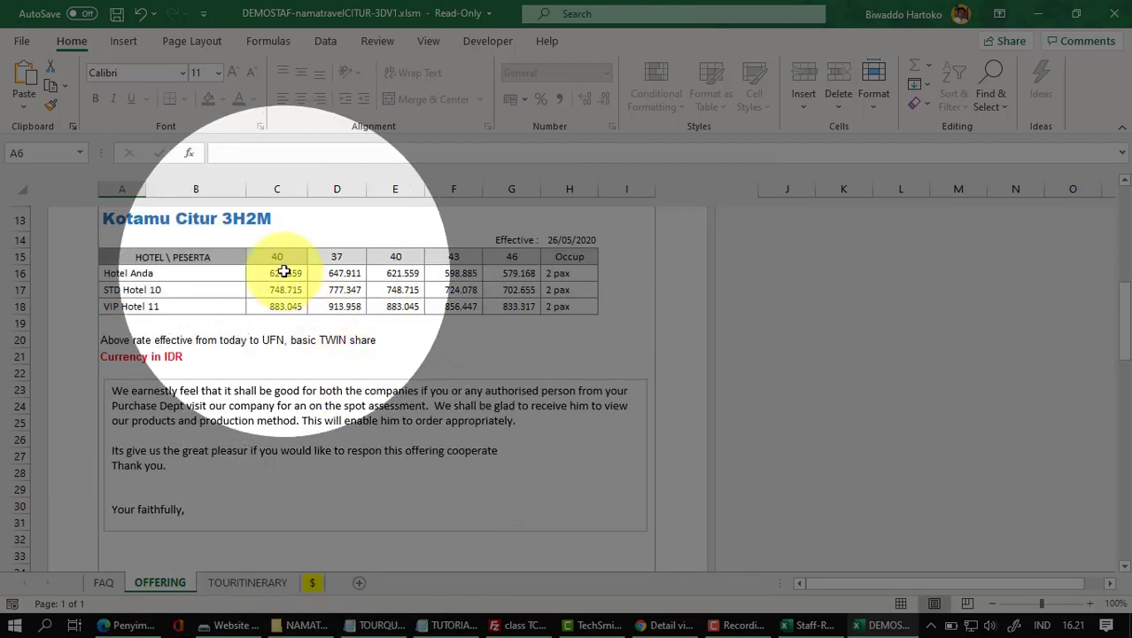
click(283, 273)
drag(362, 282, 558, 304)
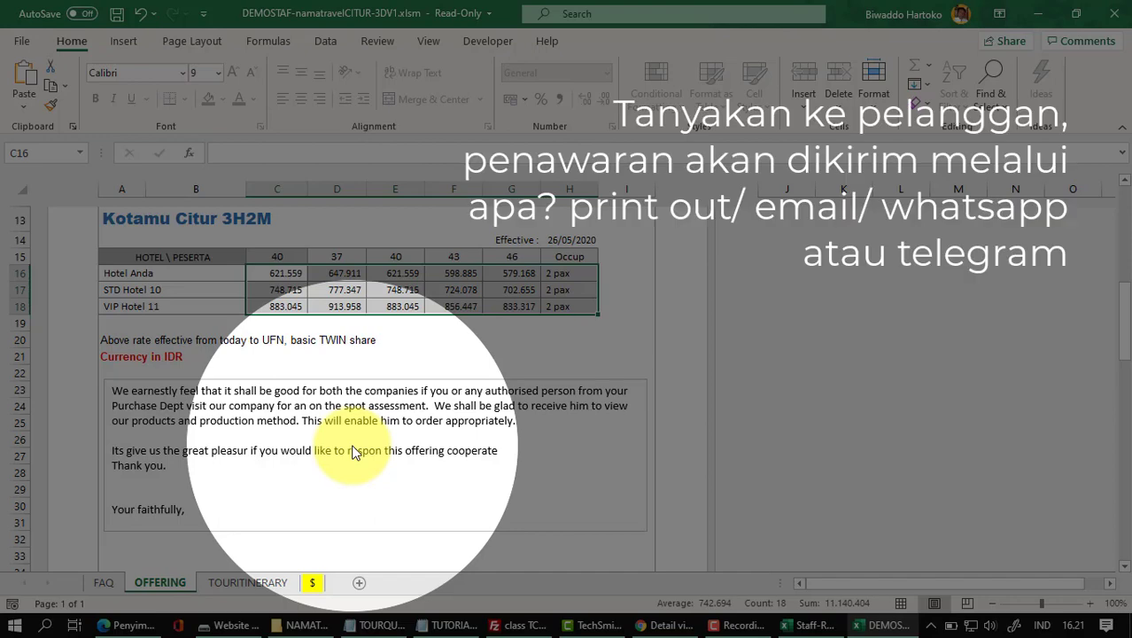
scroll(352, 452, up, 4)
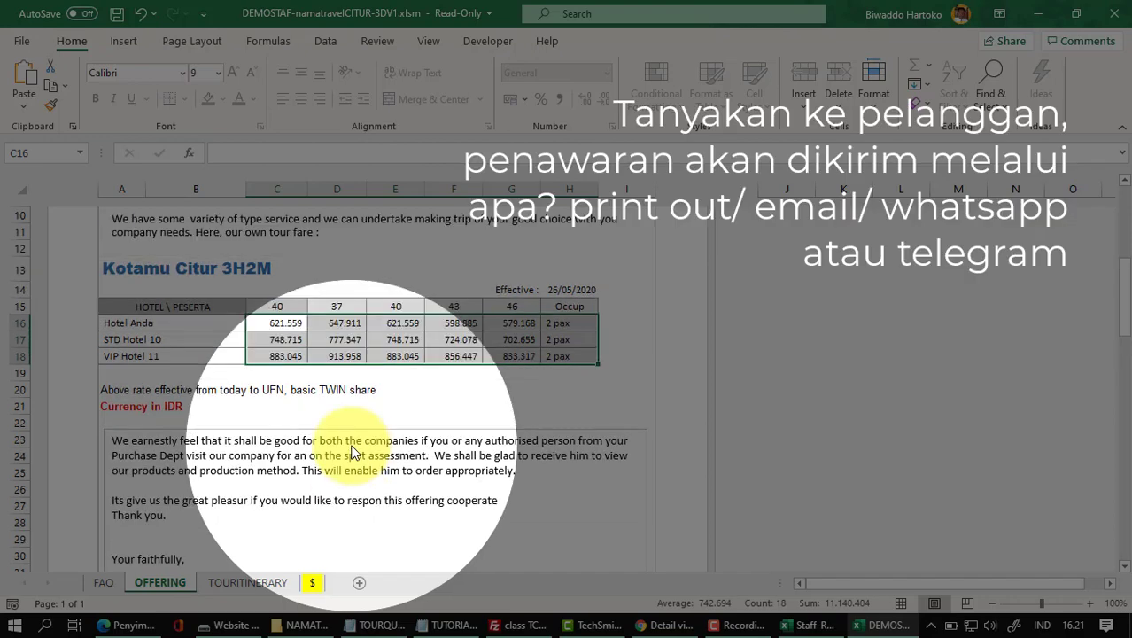
click(120, 433)
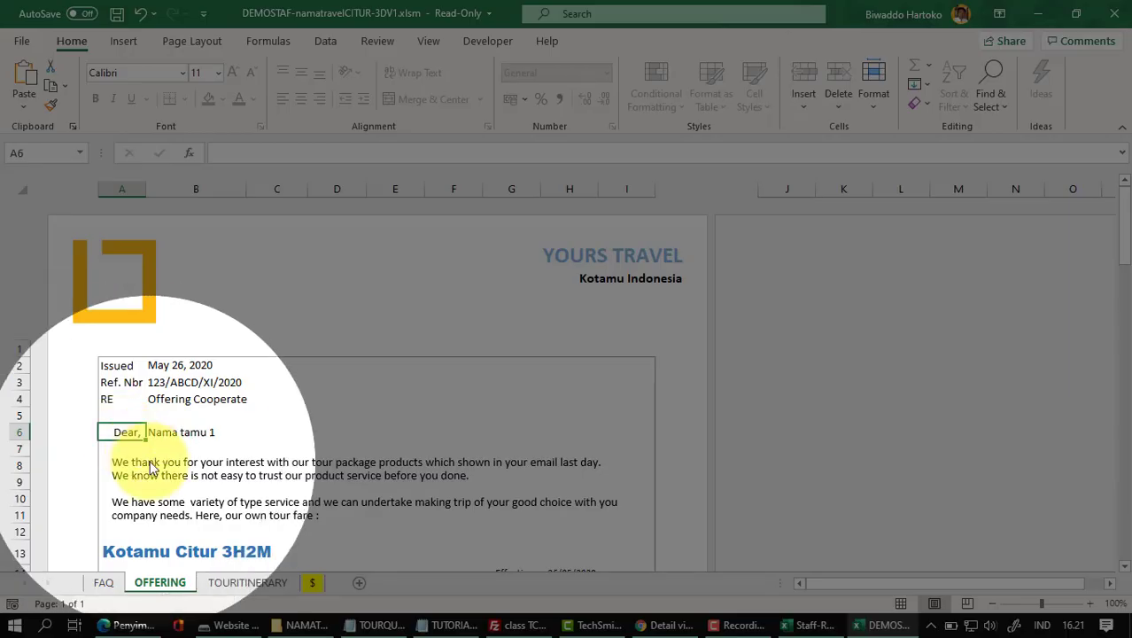
- Prepare a copy of the OFFERING sheet named Namatamu1-namatravelCITUR-3DV1 with PDF as the file type
click(22, 43)
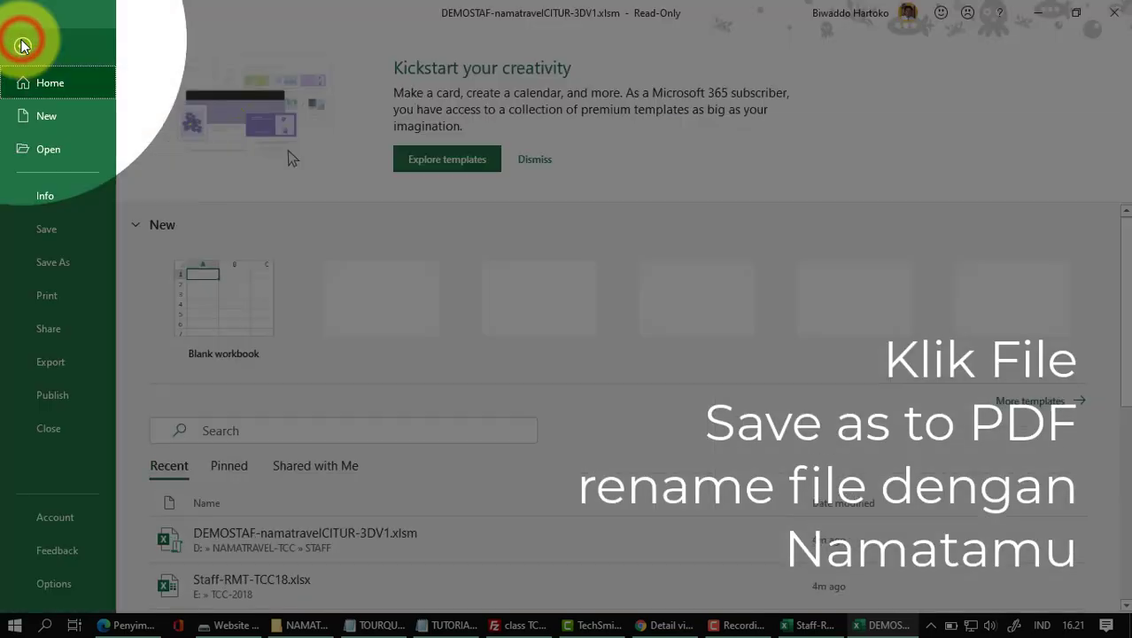
click(48, 270)
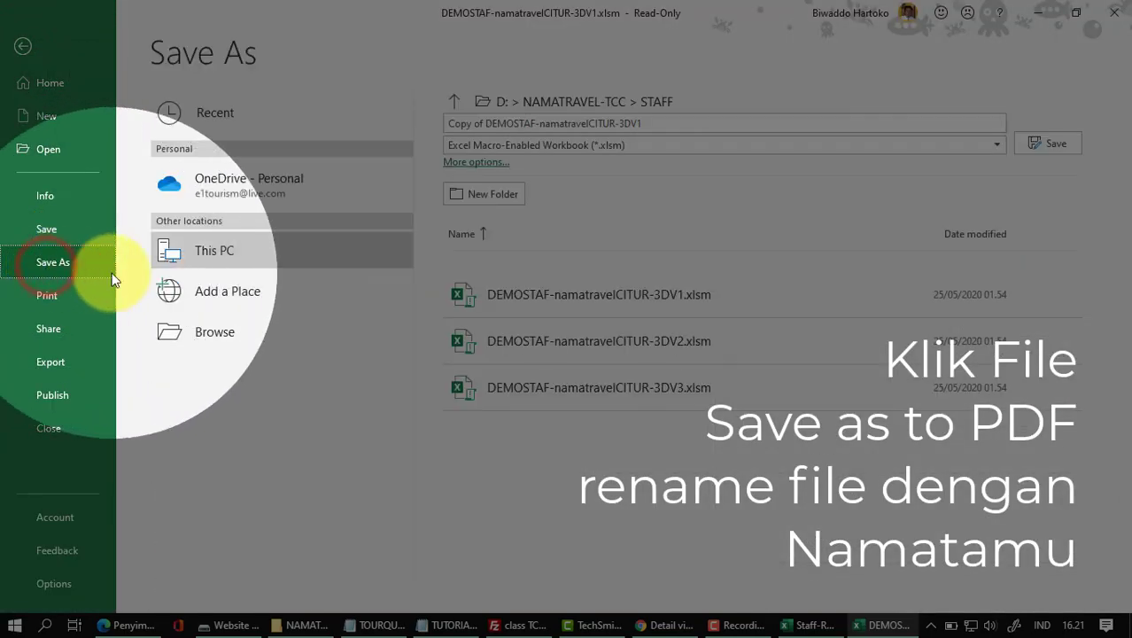
click(517, 123)
drag(536, 123, 404, 126)
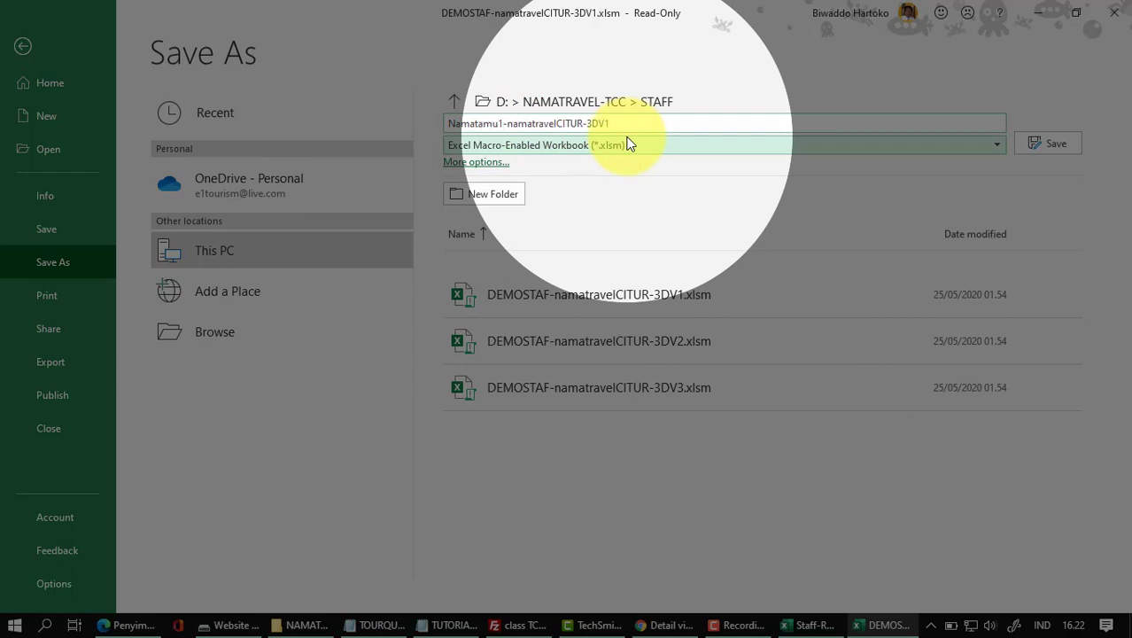
click(648, 146)
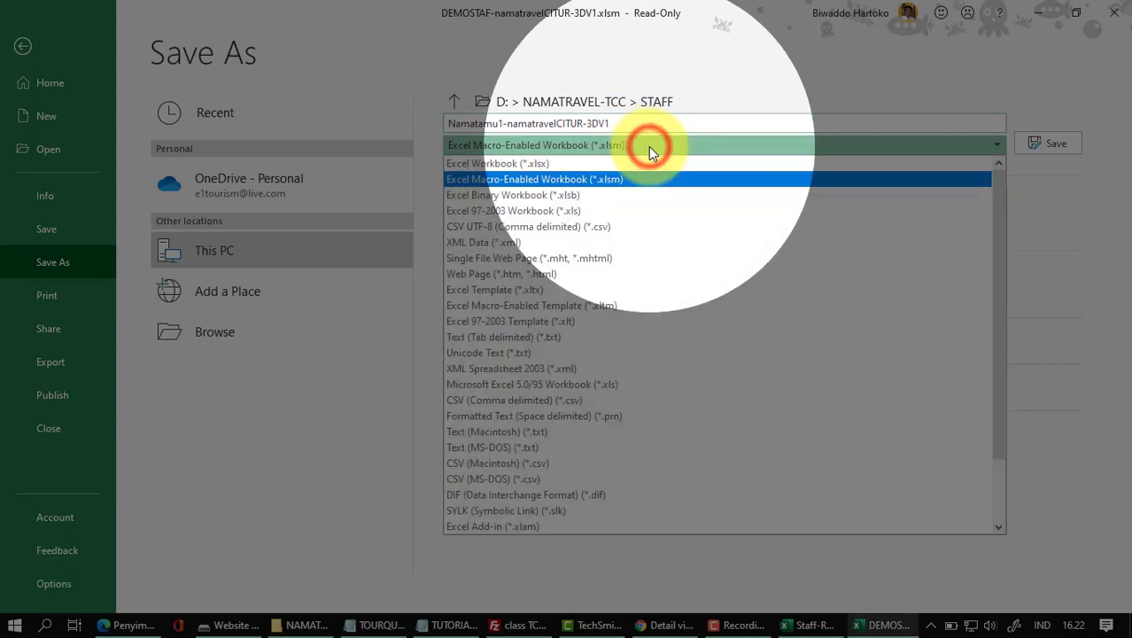
scroll(532, 408, down, 2)
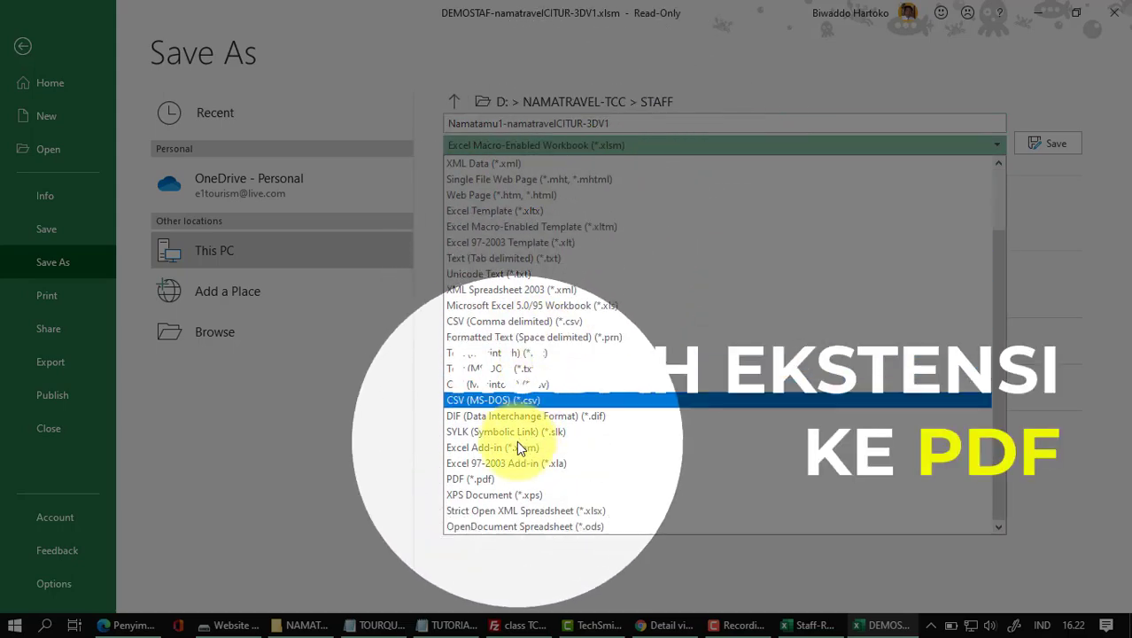
click(500, 479)
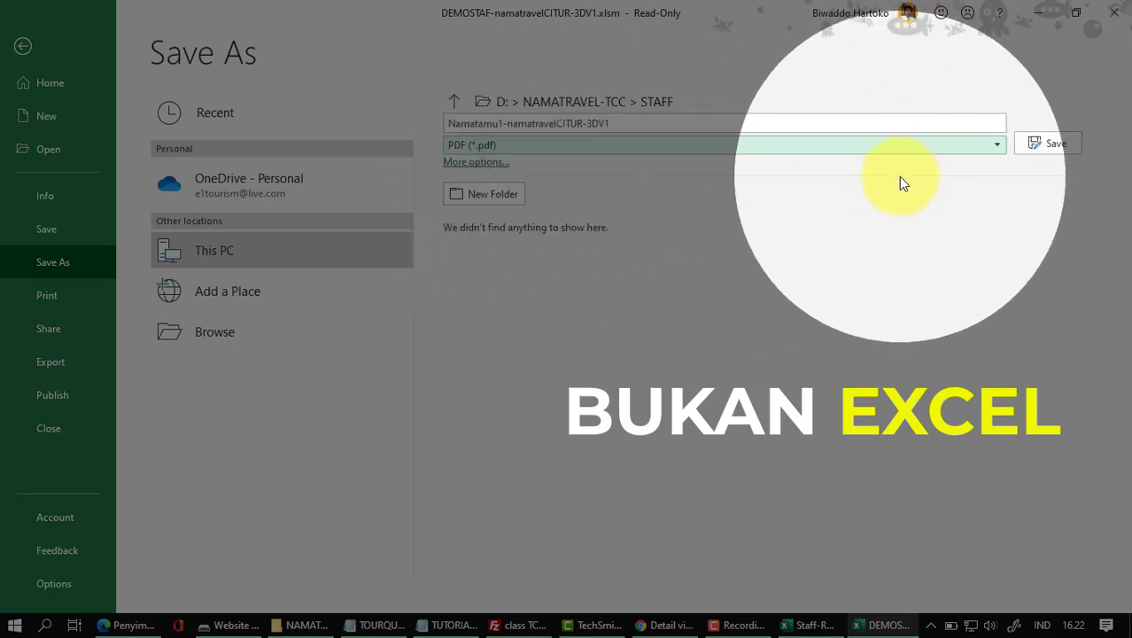
- Save the offer PDF in the OFFERS folder of NAMATRAVEL-TCC
click(226, 332)
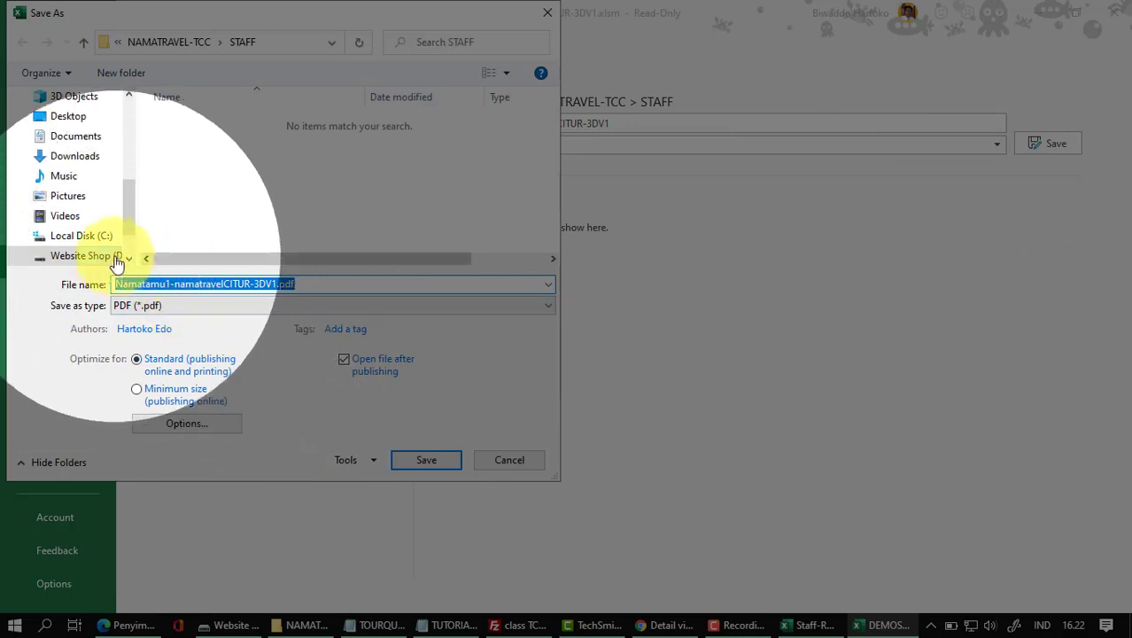
click(168, 42)
click(186, 140)
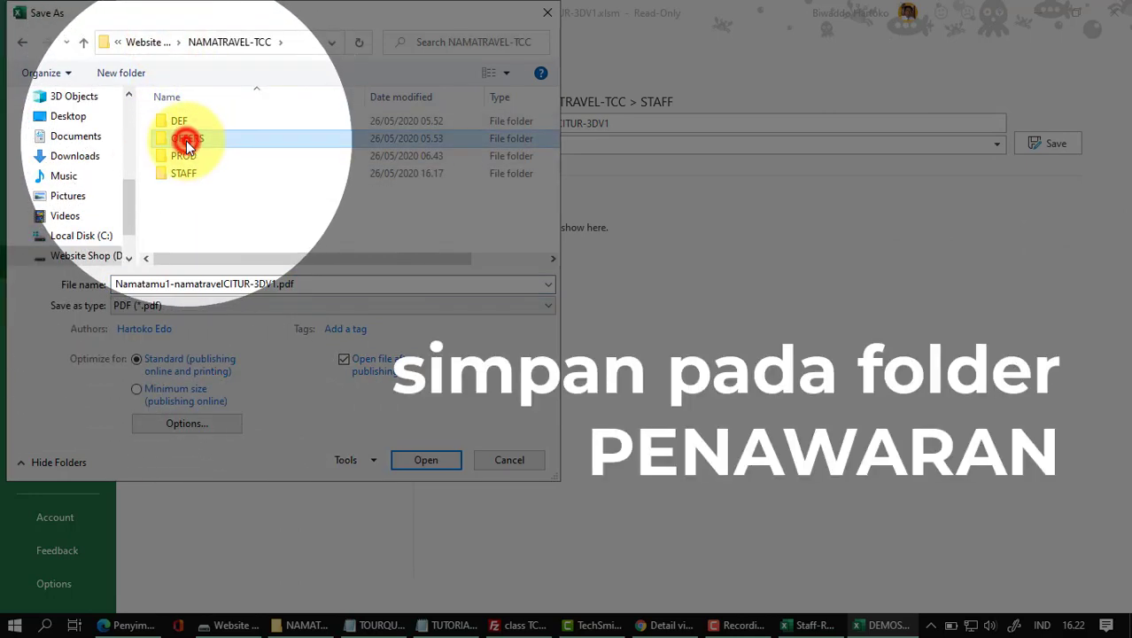
double_click(186, 139)
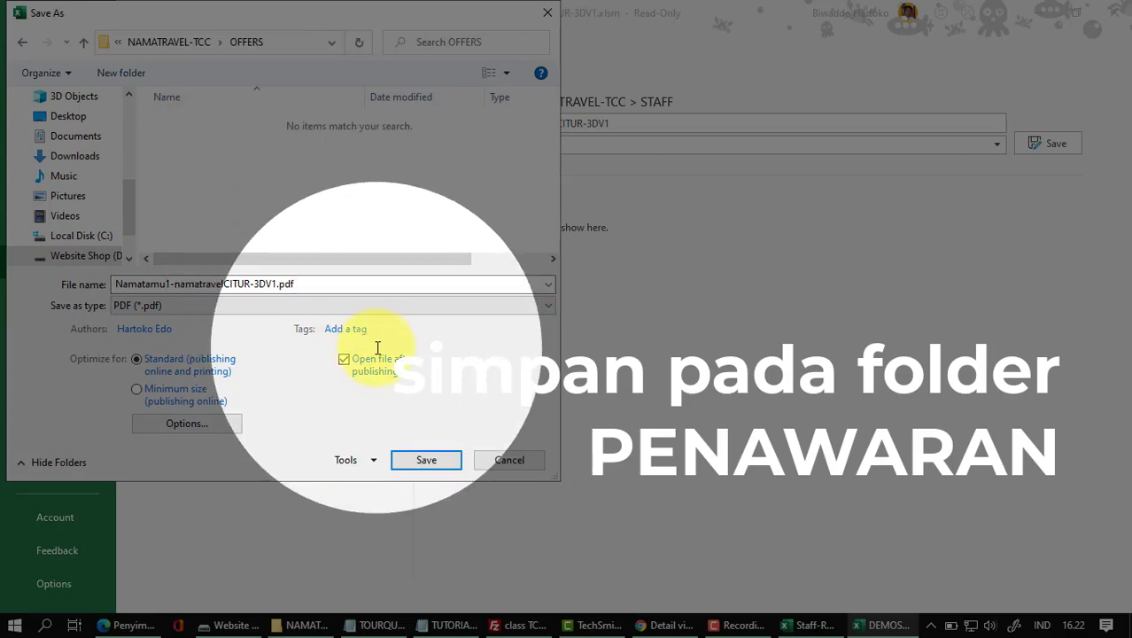
click(428, 465)
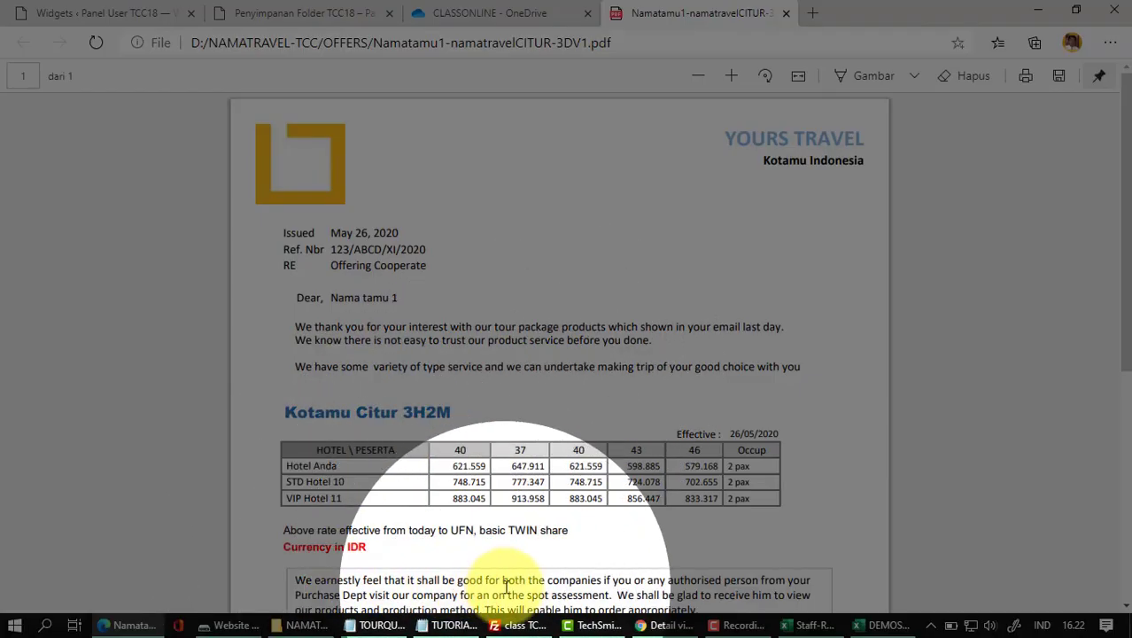
- Return to the Excel workbook and prepare a PDF copy of the TOURITINERARY sheet named Itin=namatamu1-namatravelCITUR-3DV1
click(881, 625)
click(239, 583)
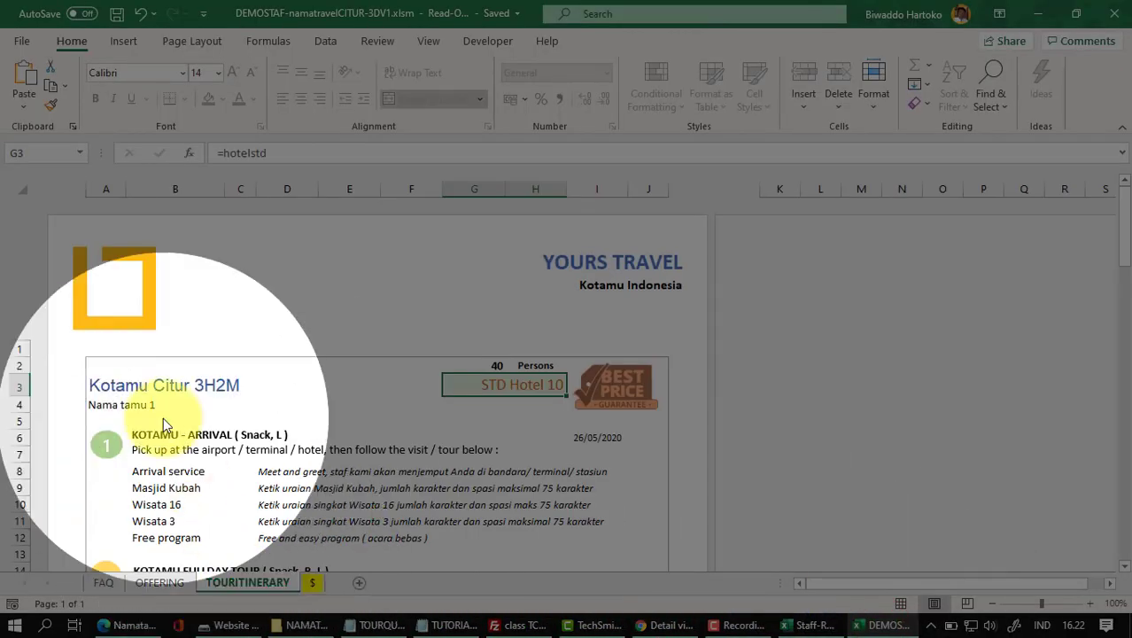
click(28, 43)
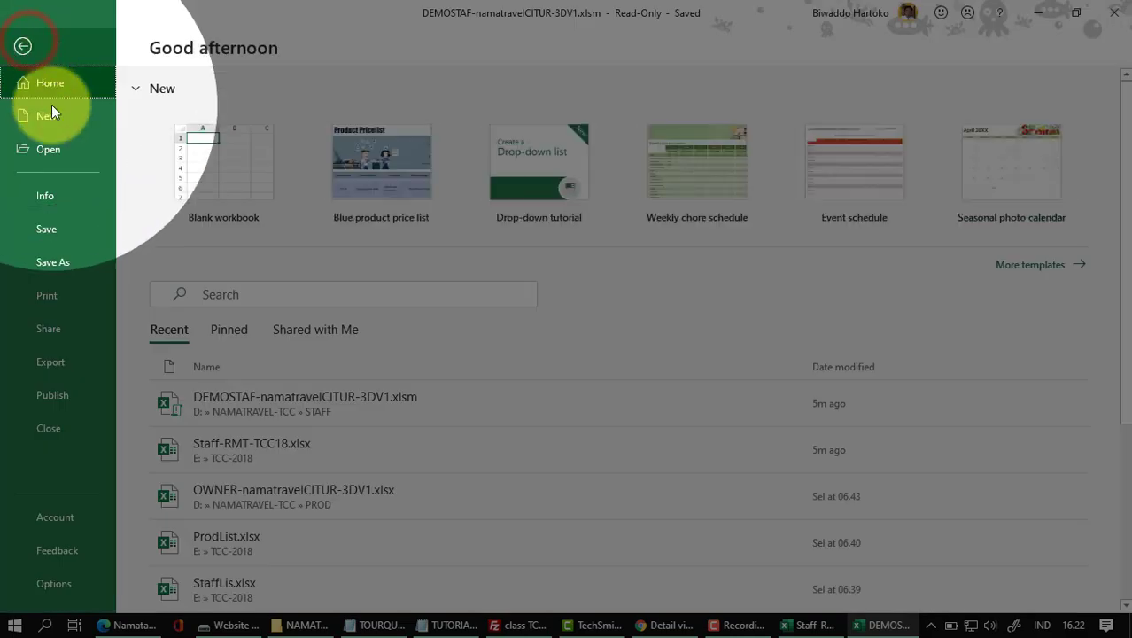
click(50, 260)
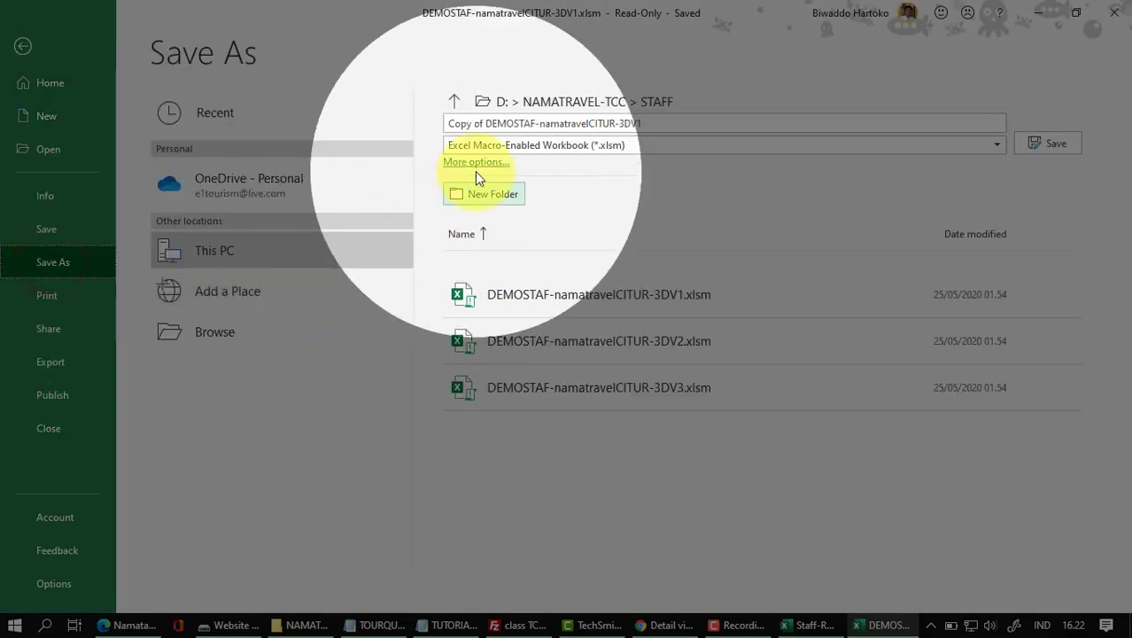
click(499, 123)
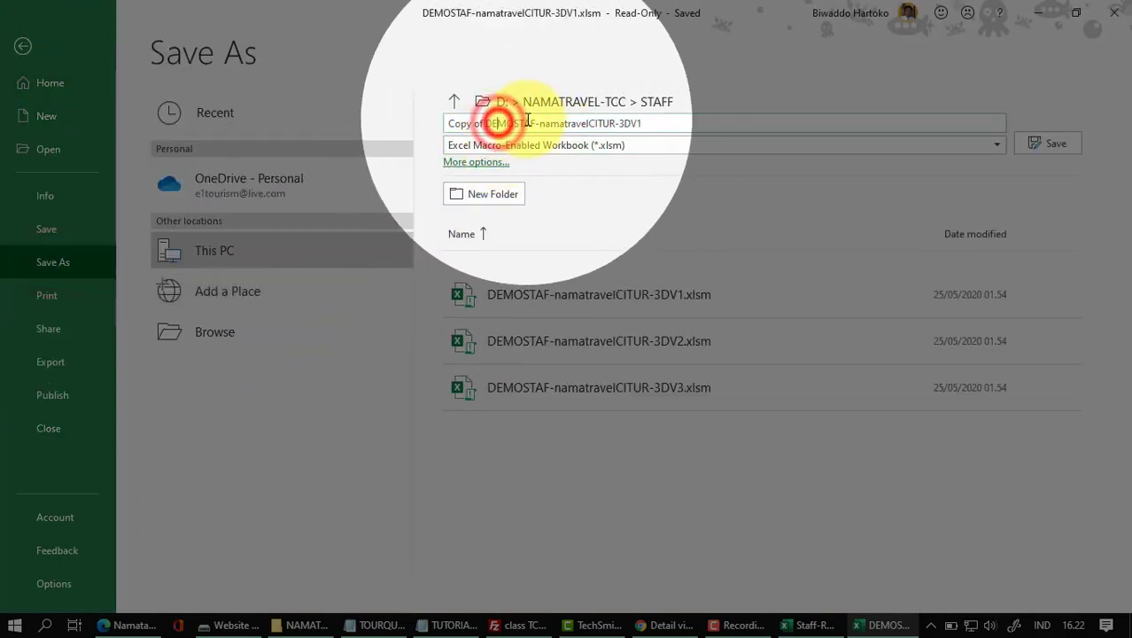
drag(535, 123, 442, 131)
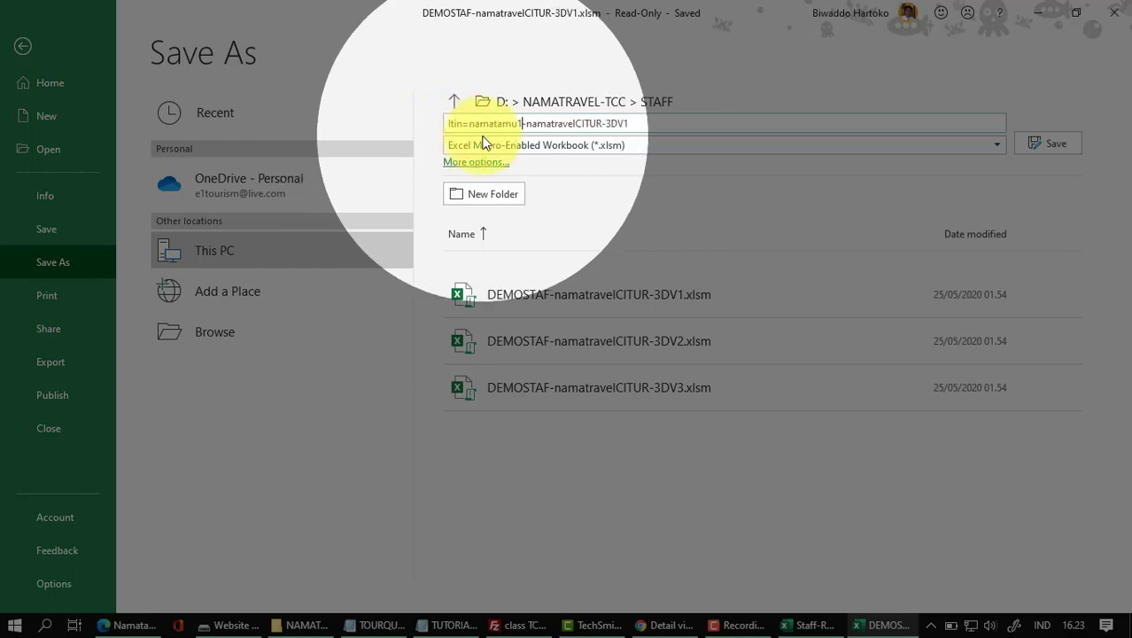
click(655, 147)
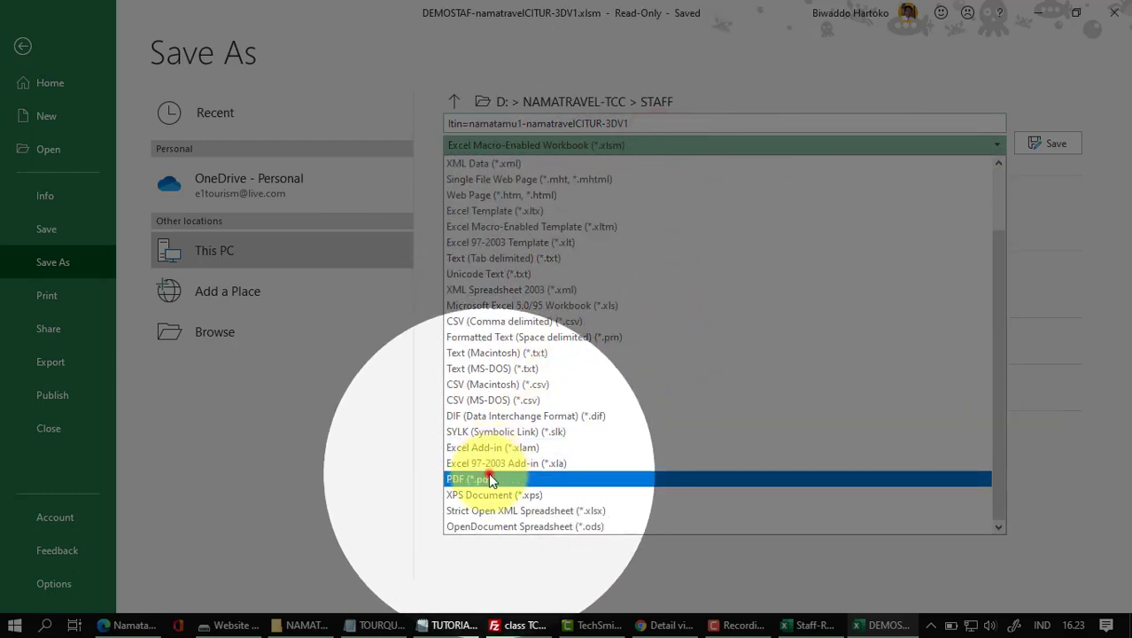
click(488, 477)
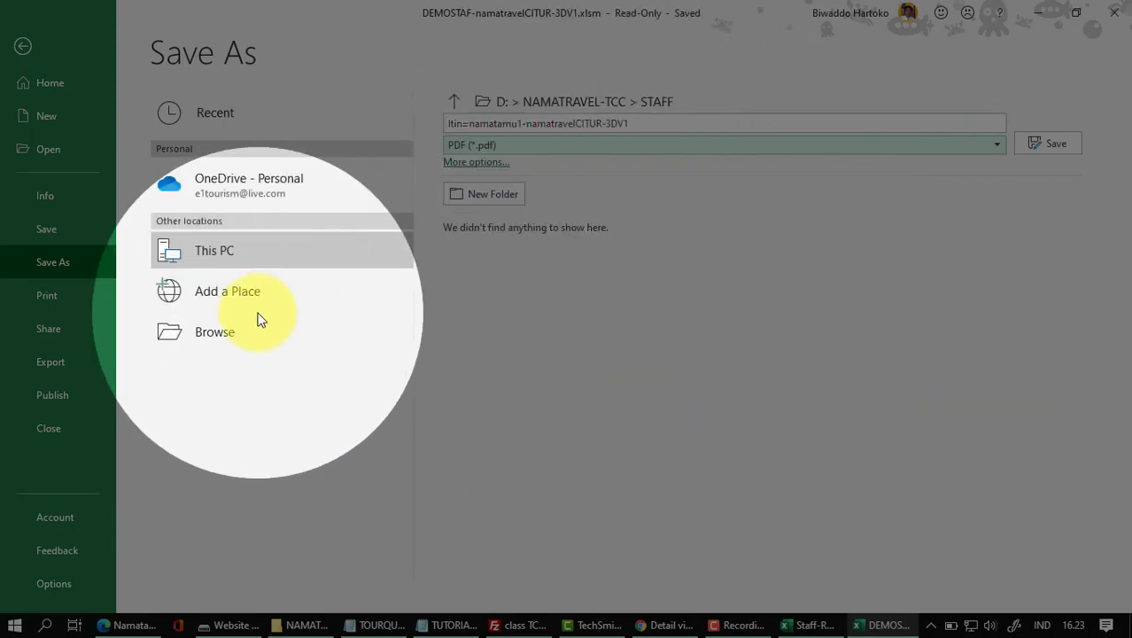
- Correct the itinerary file name to Itin-namatamu1-namatravelCITUR-3DV1.pdf and save it in the OFFERS folder
click(223, 330)
double_click(186, 138)
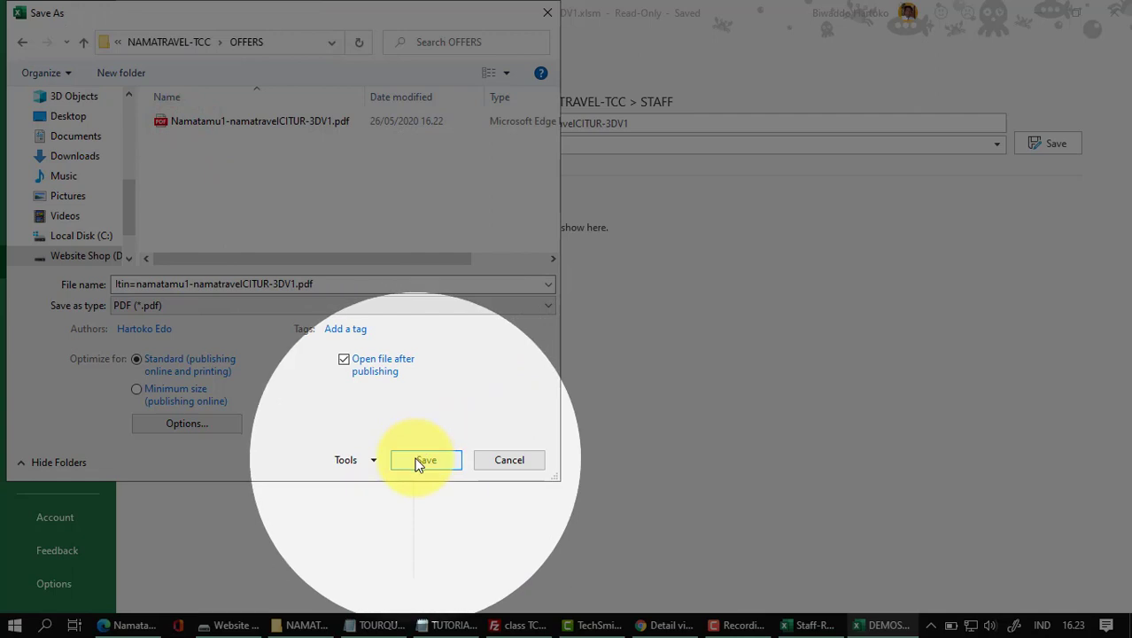
click(135, 282)
click(135, 281)
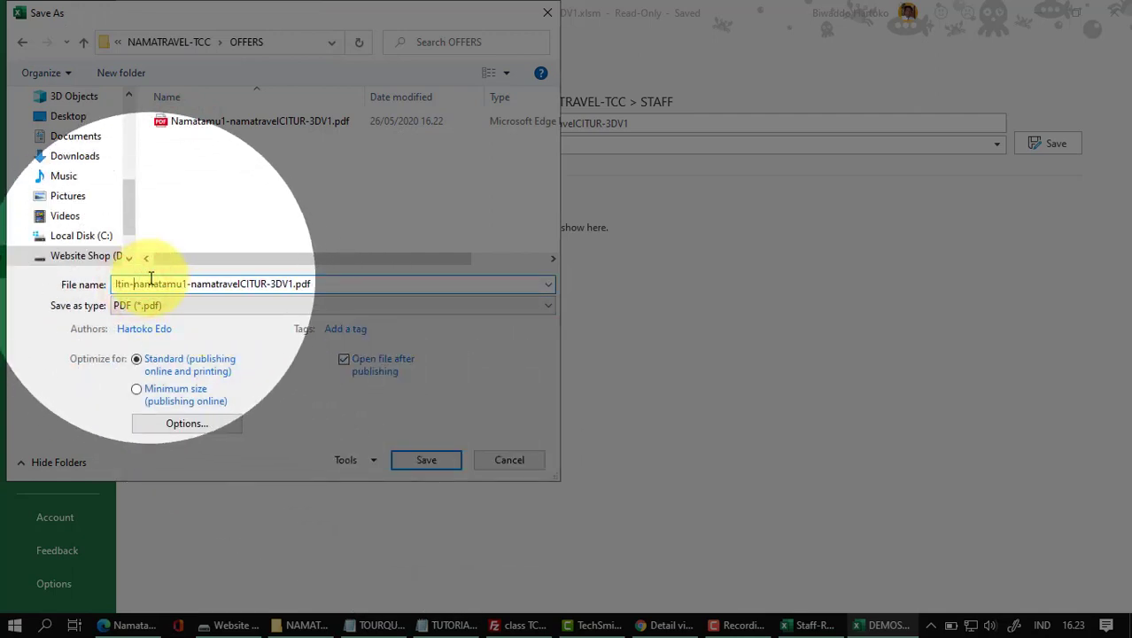
click(435, 460)
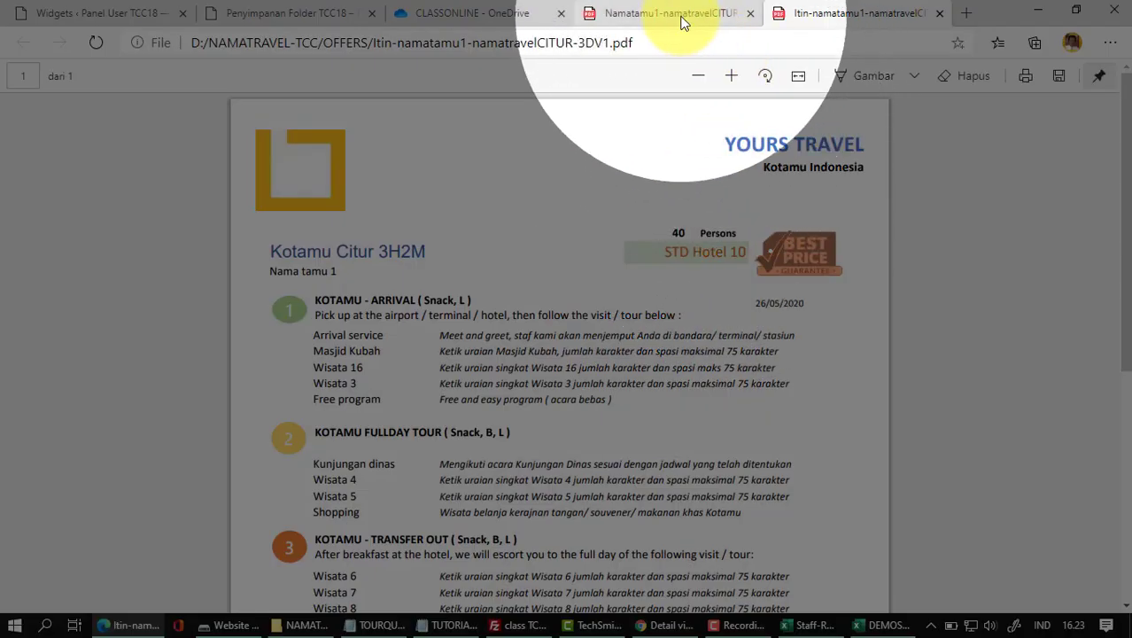
- Compare the exported offer PDF with the itinerary PDF in the browser
click(680, 20)
click(827, 16)
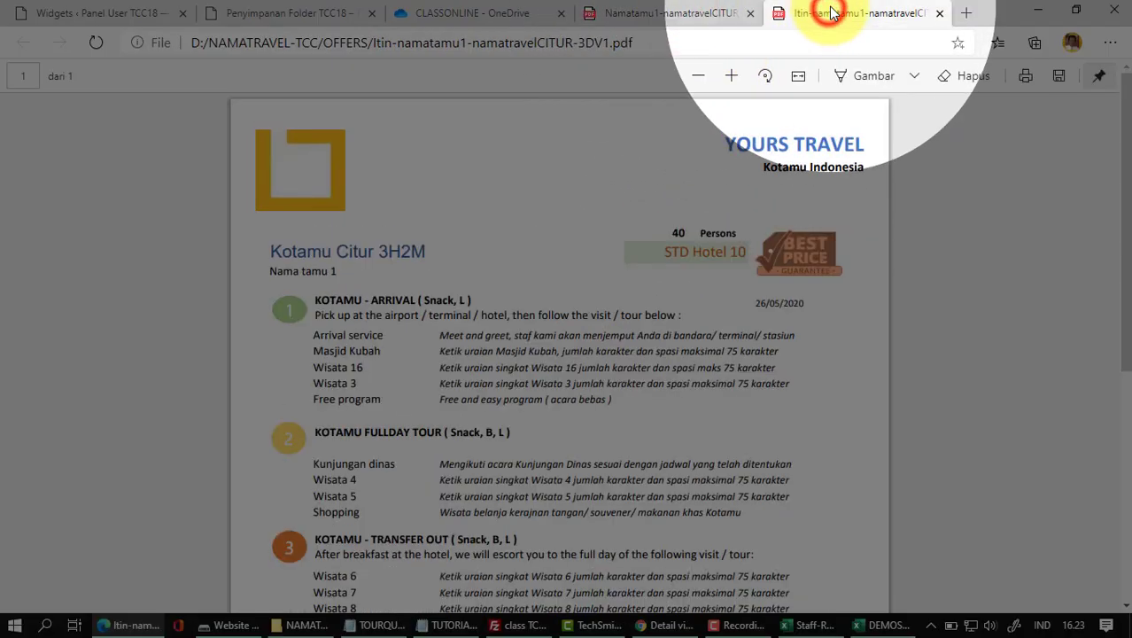
click(709, 18)
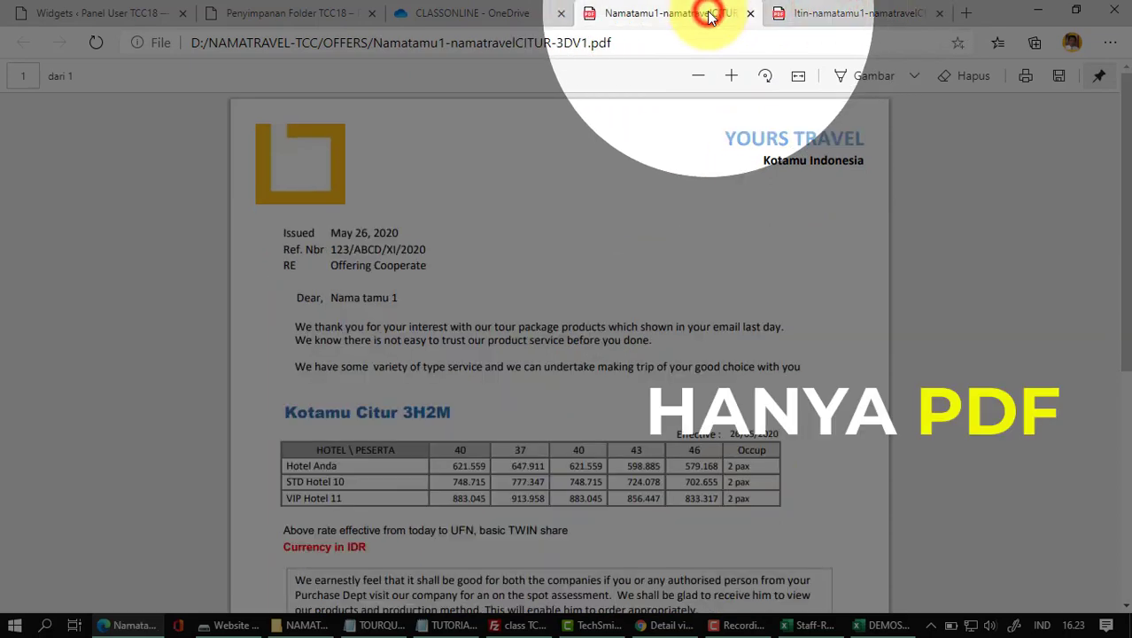
click(824, 16)
click(693, 16)
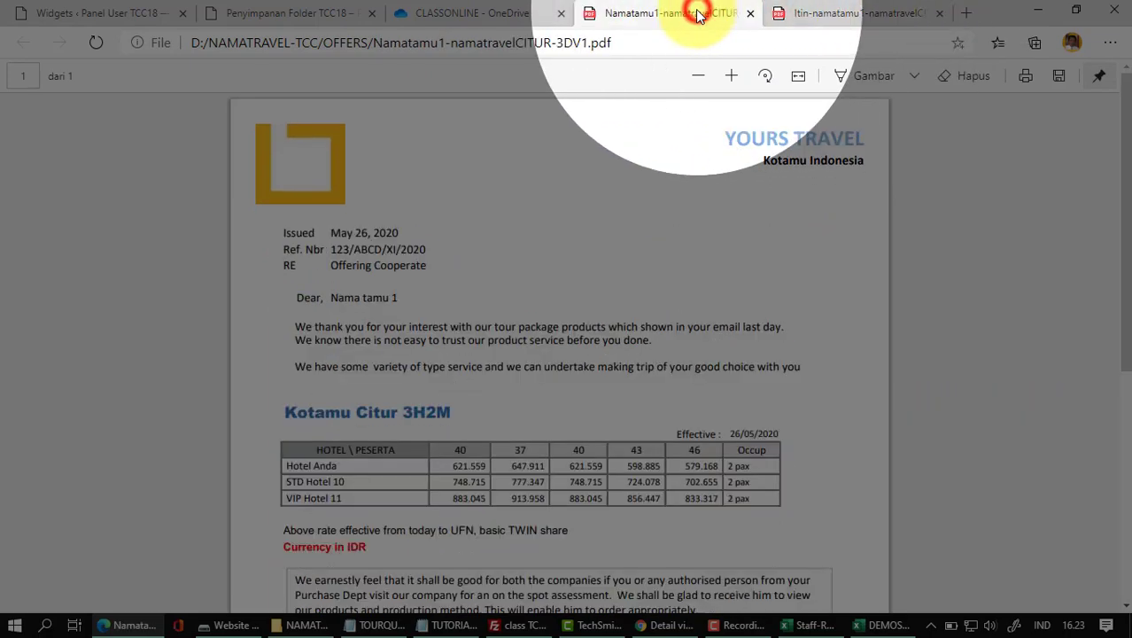
- Return to the Excel workbook and prepare an Excel Workbook (*.xlsx) copy named Namatamu1-namatravelCITUR-3DV1
click(875, 624)
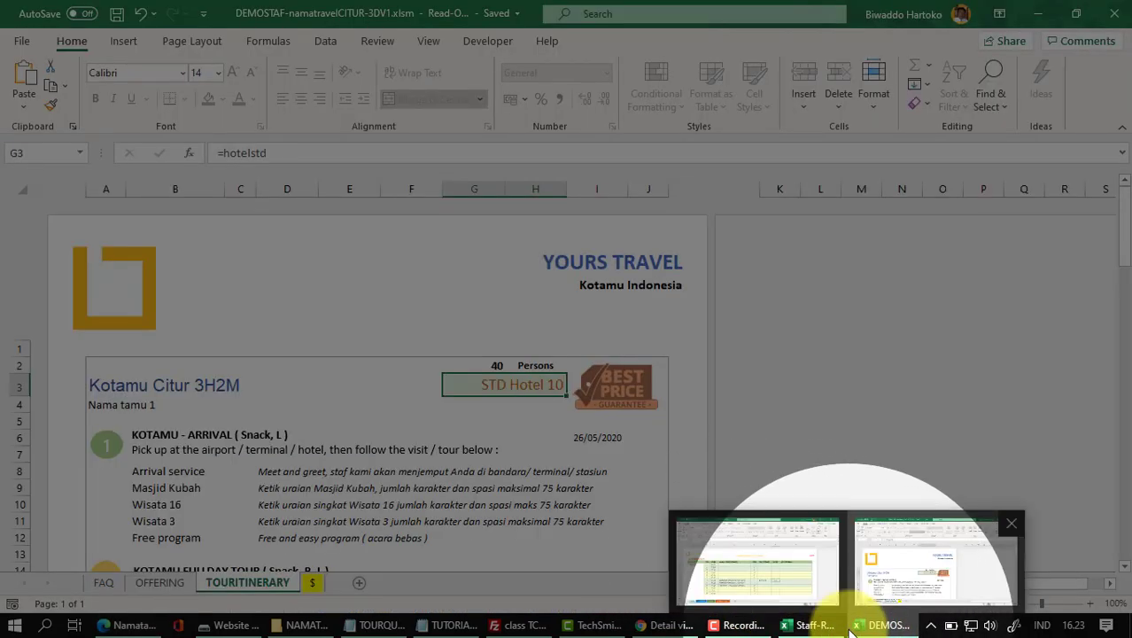
click(817, 626)
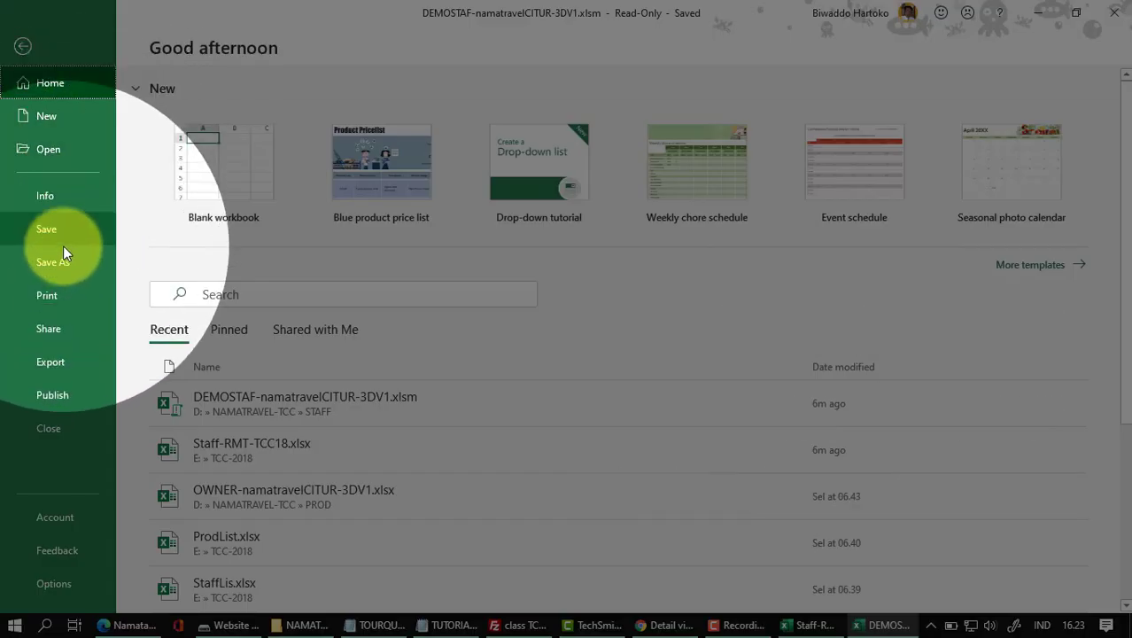
click(55, 262)
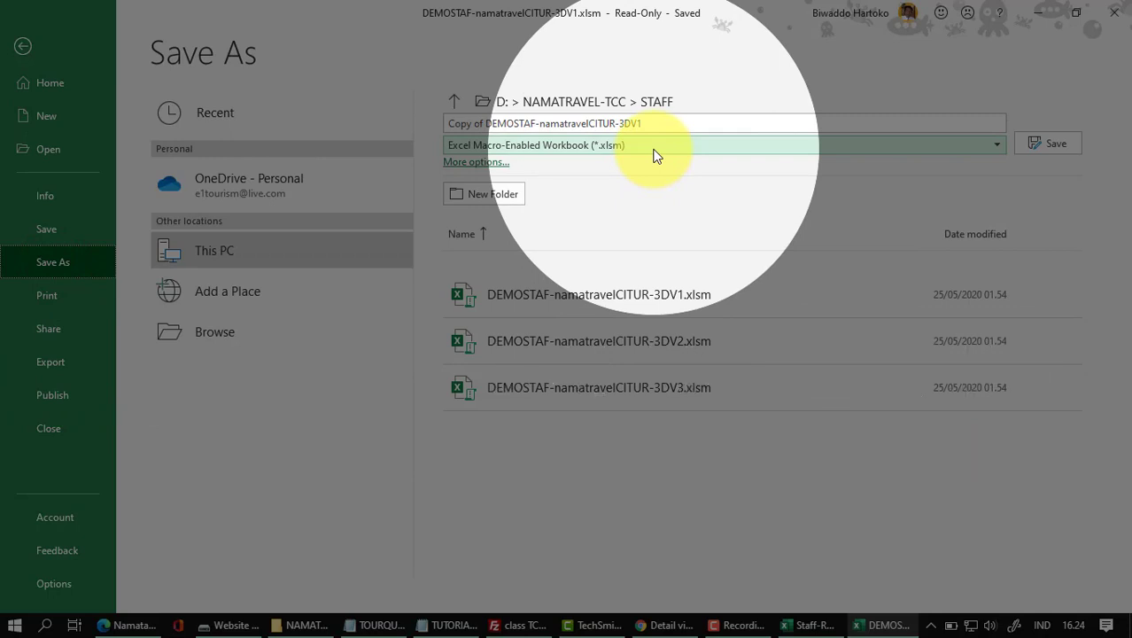
click(657, 156)
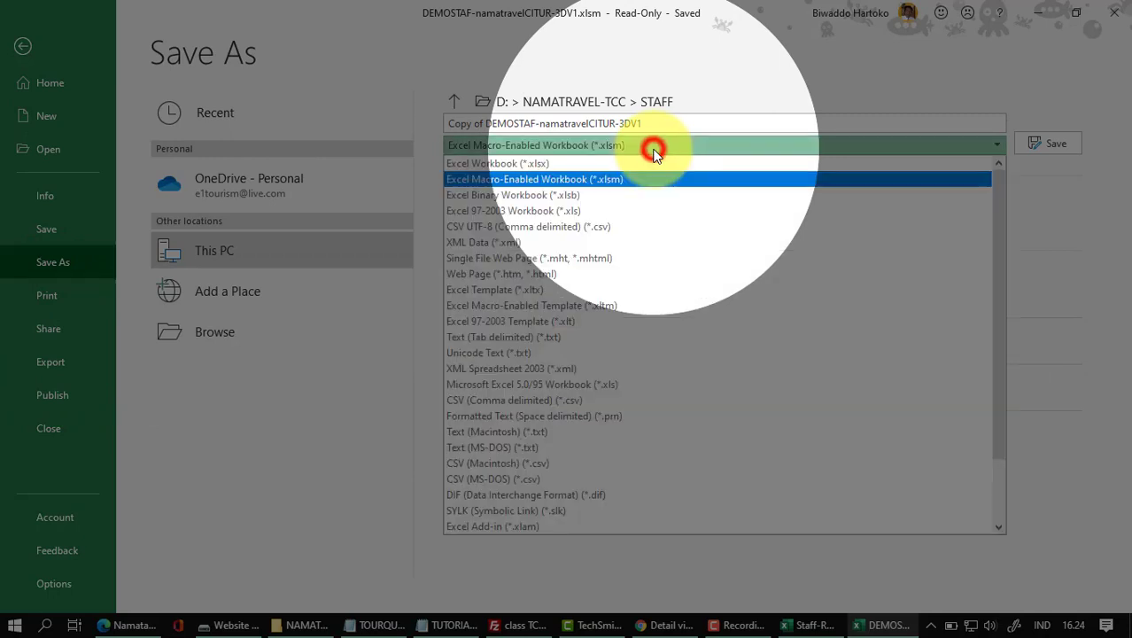
click(553, 163)
click(525, 120)
click(541, 121)
drag(536, 123, 437, 128)
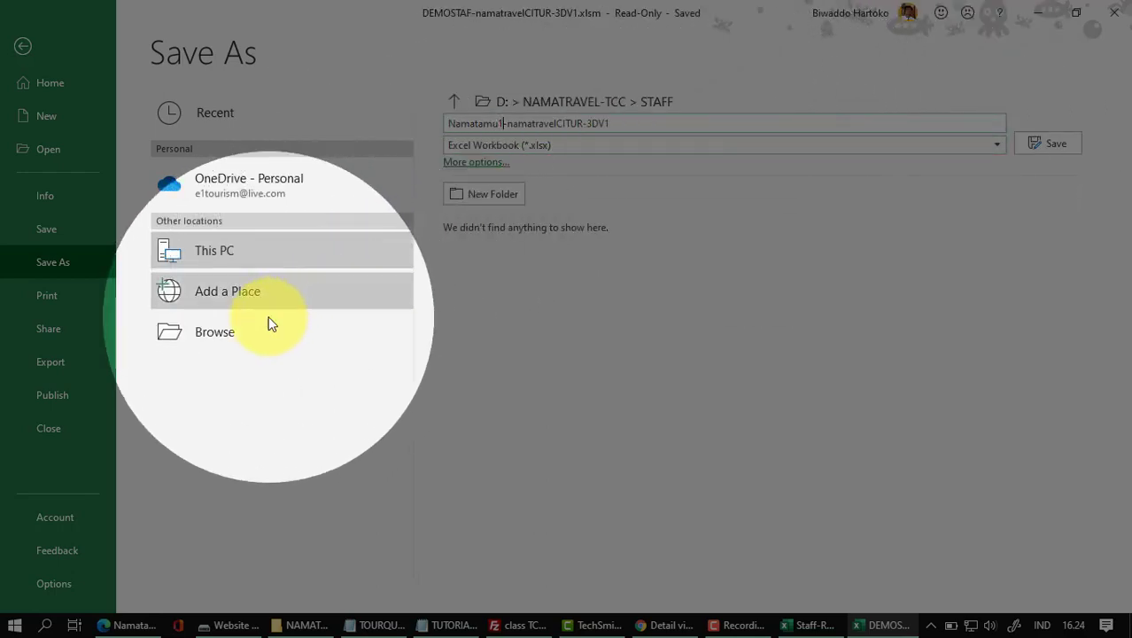
- Save the copy as a macro-free workbook in the OFFERS folder of NAMATRAVEL-TCC, and save the resulting workbook once more
click(236, 340)
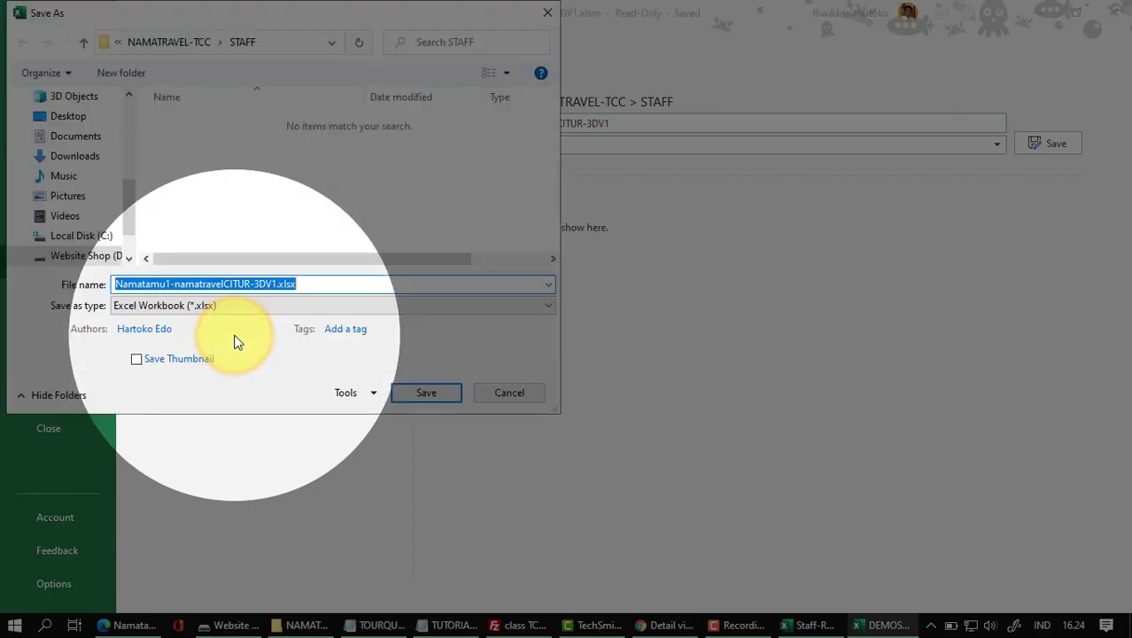
click(185, 41)
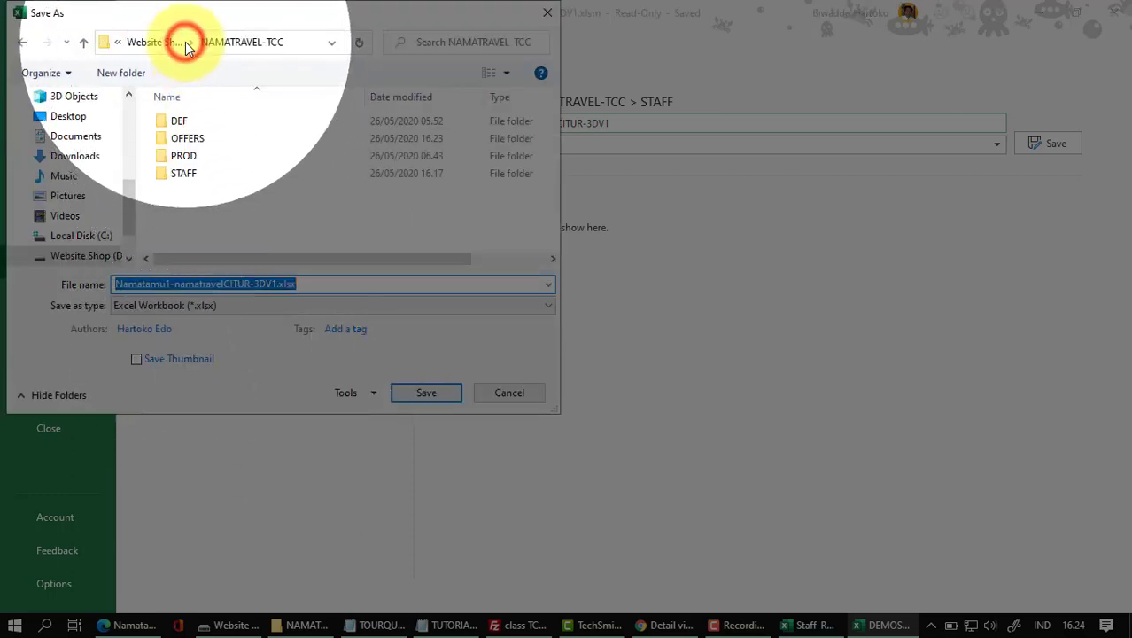
double_click(189, 138)
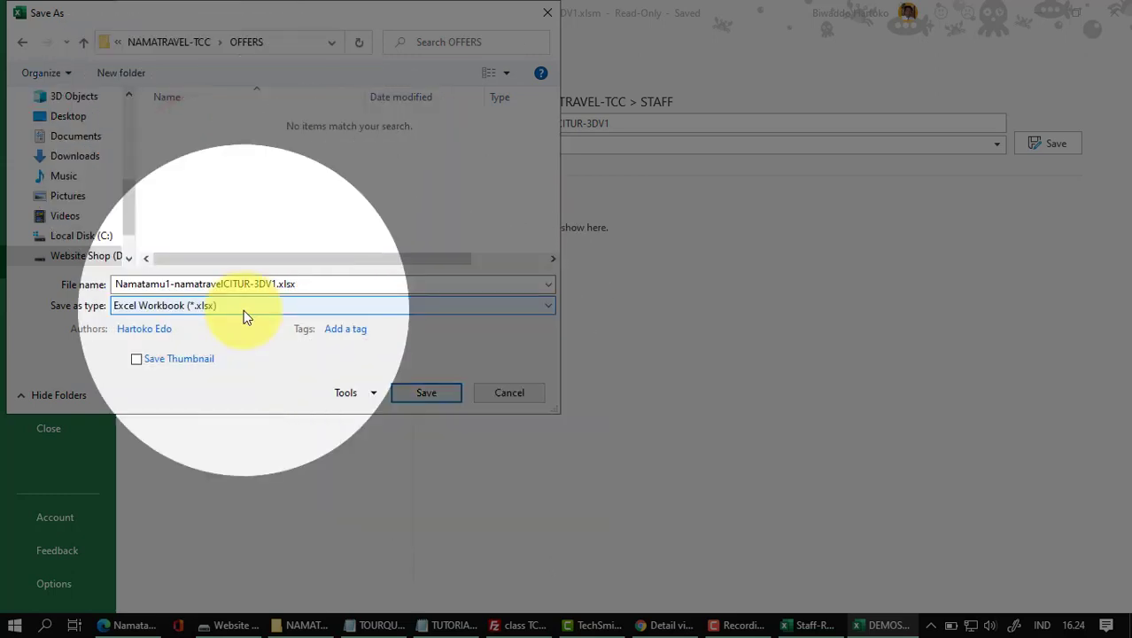
click(424, 391)
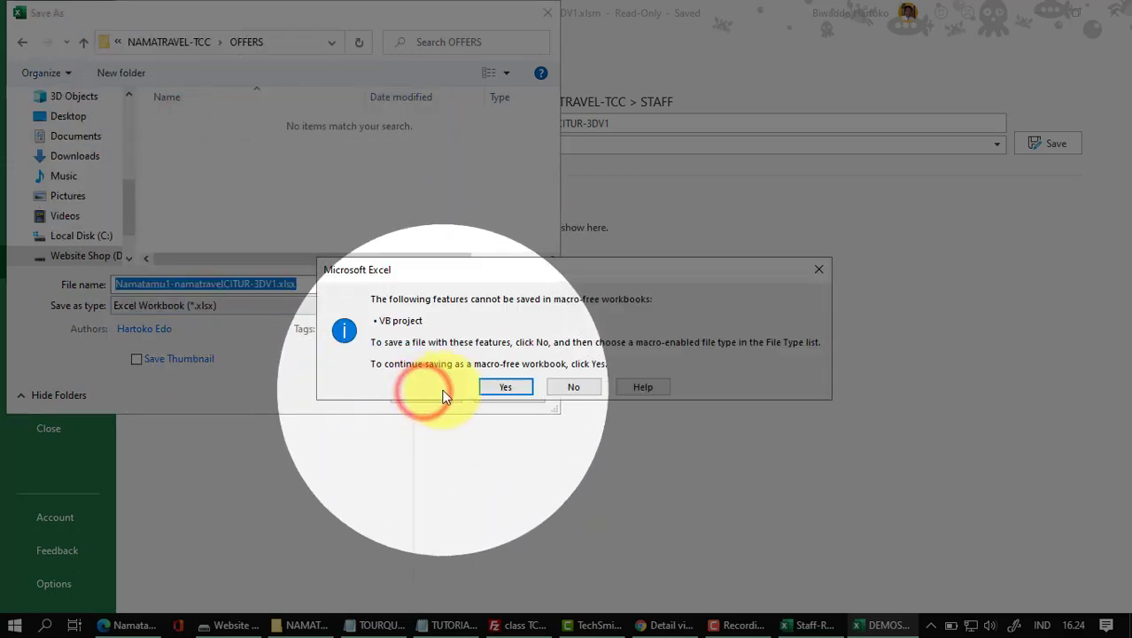
click(508, 387)
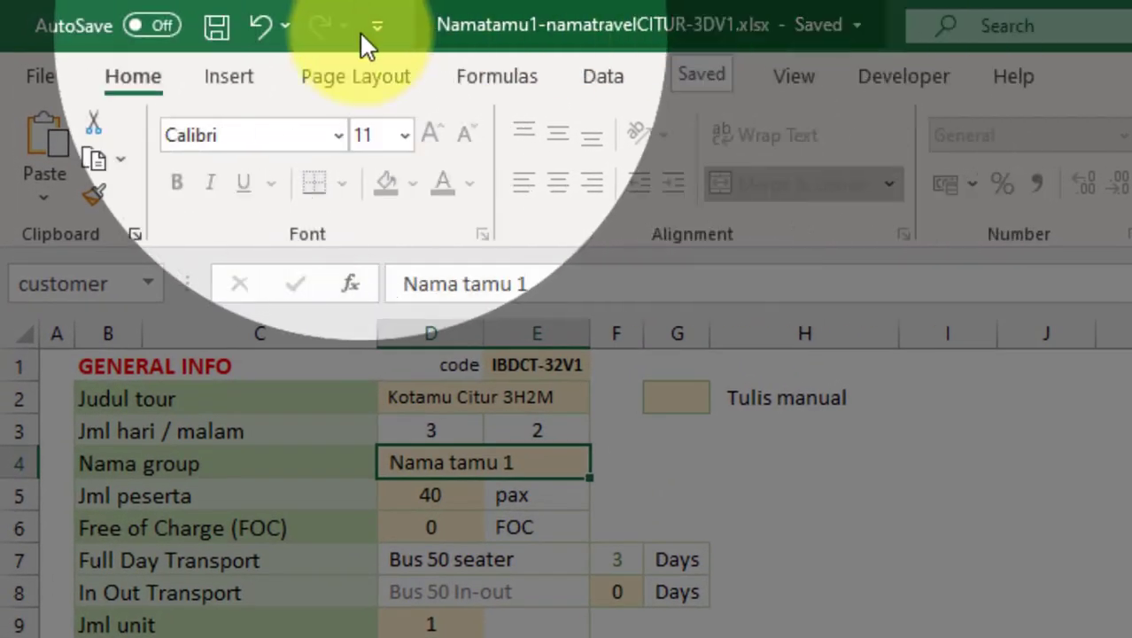
click(217, 26)
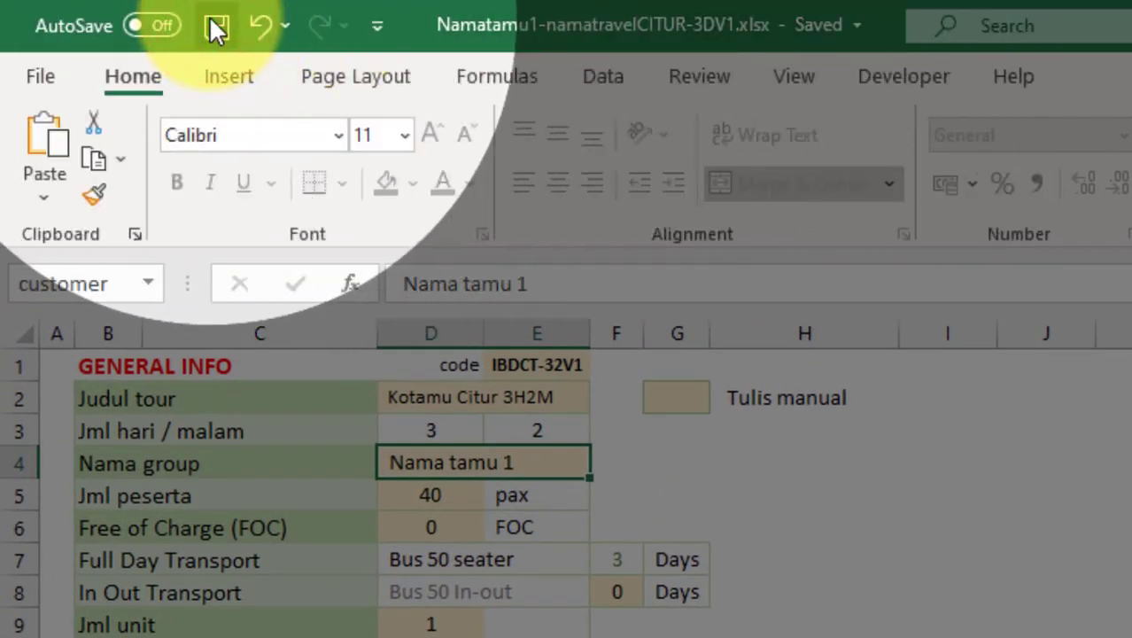